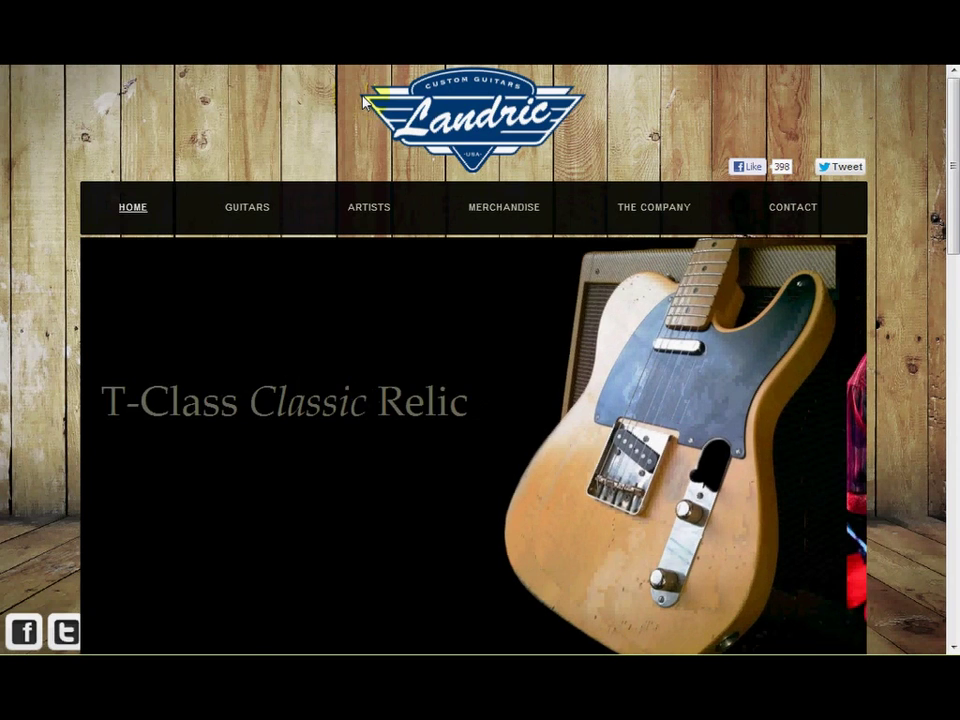
- Browse the homepage's image slider and display the Fusion Class slide from its thumbnails
{"action": "scroll", "coordinate": [953, 167], "scroll_direction": "down", "scroll_amount": 3}
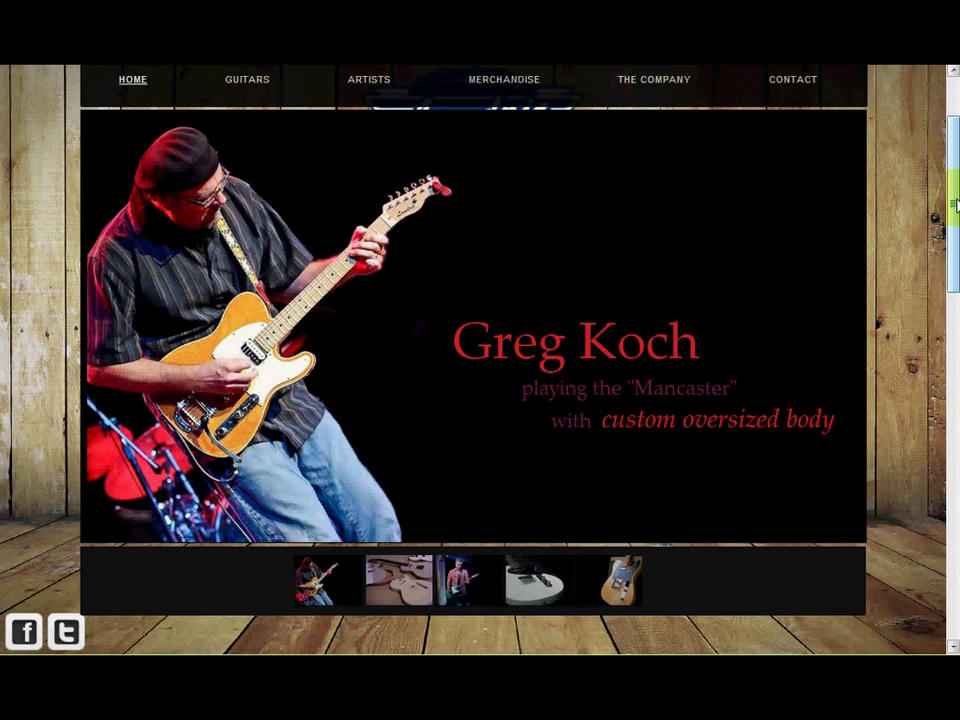
{"action": "left_click_drag", "start_coordinate": [955, 205], "coordinate": [955, 202]}
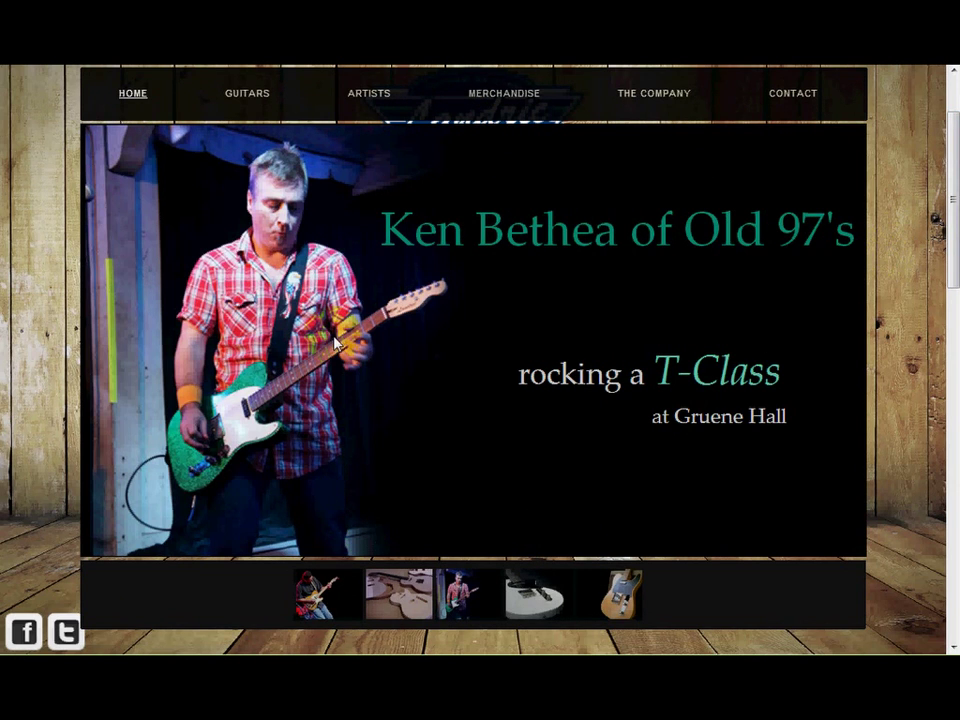
{"action": "left_click_drag", "start_coordinate": [711, 259], "coordinate": [379, 636]}
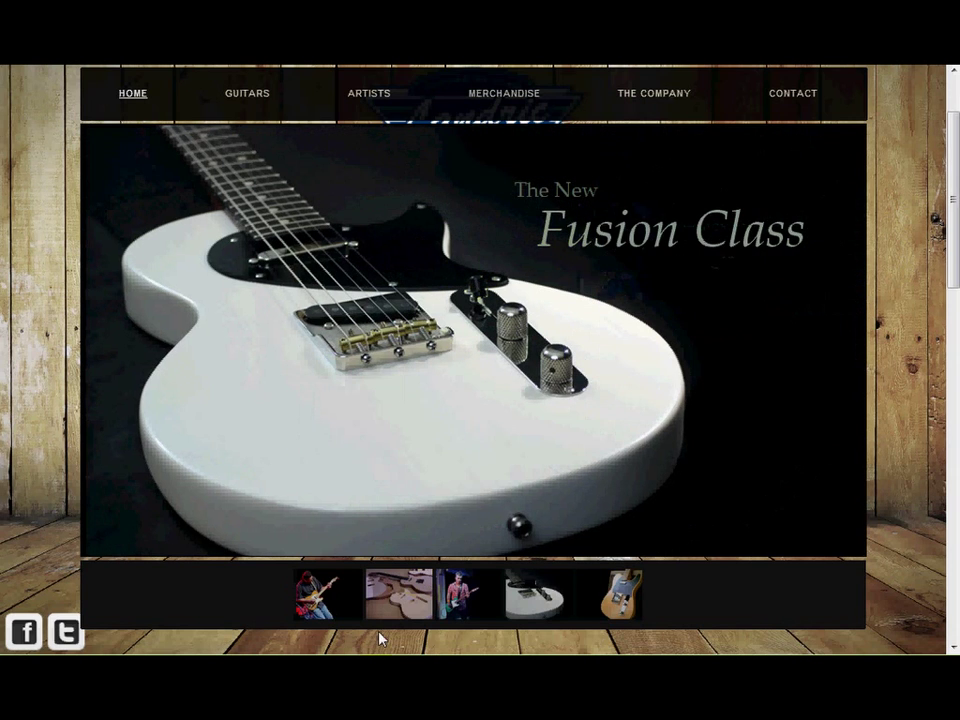
{"action": "left_click_drag", "start_coordinate": [332, 602], "coordinate": [560, 470]}
{"action": "left_click", "coordinate": [483, 607]}
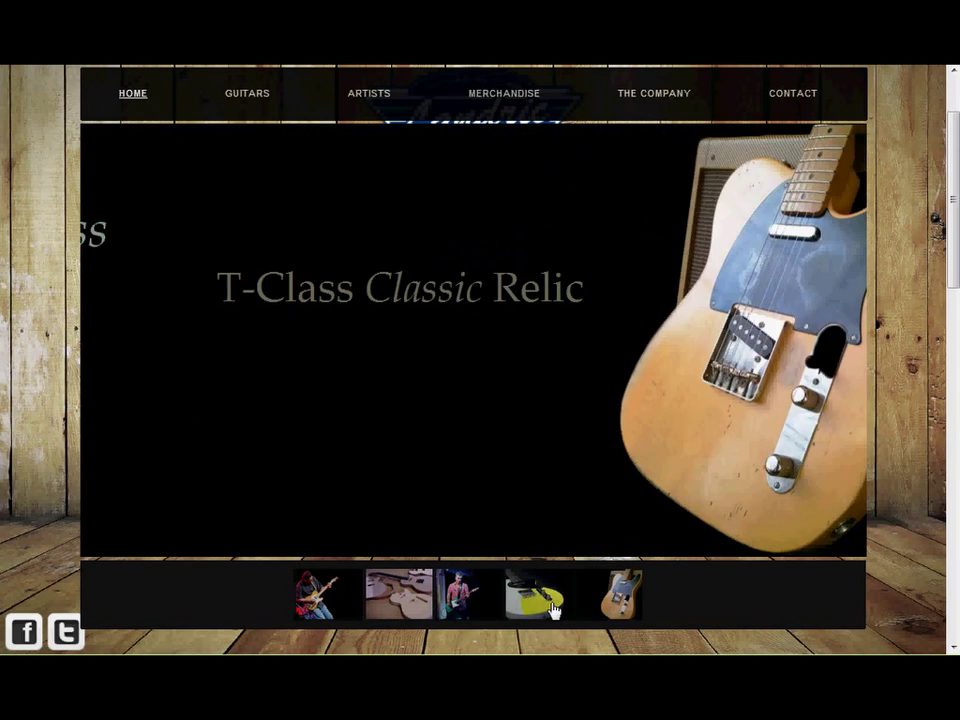
{"action": "left_click", "coordinate": [553, 606]}
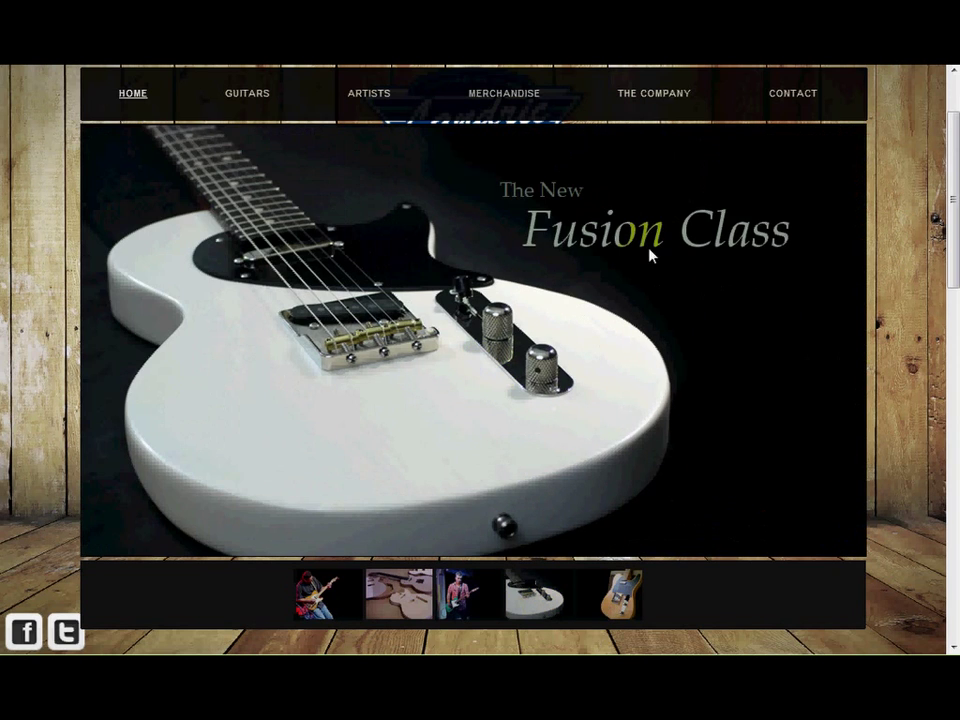
- Follow the first guitarist slide's link to the Merchandise page and return to the homepage
{"action": "left_click", "coordinate": [421, 345]}
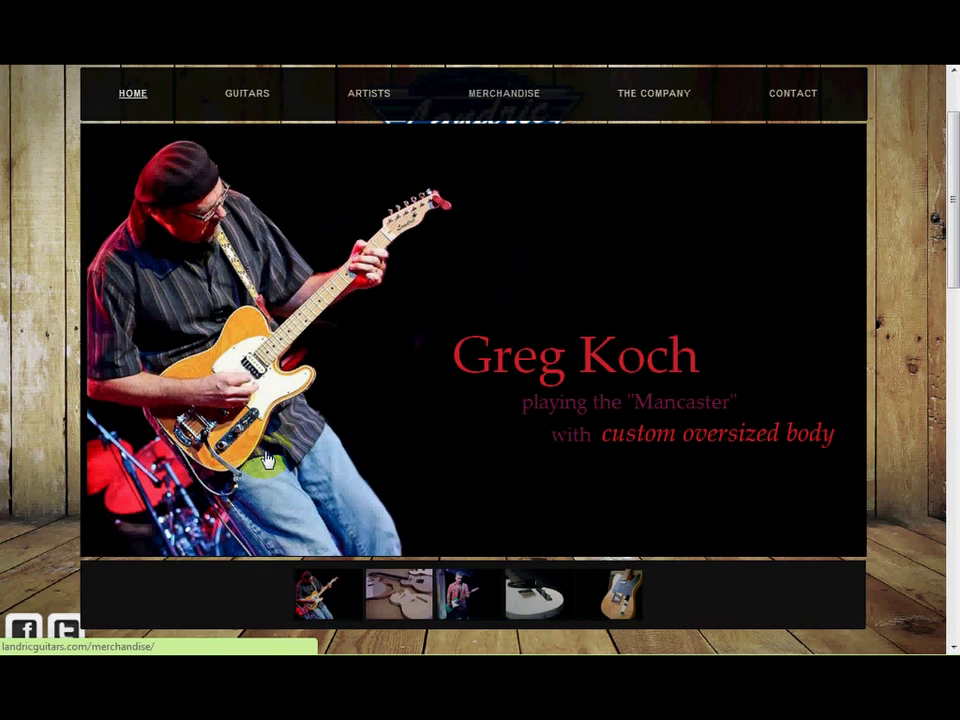
{"action": "left_click", "coordinate": [531, 332]}
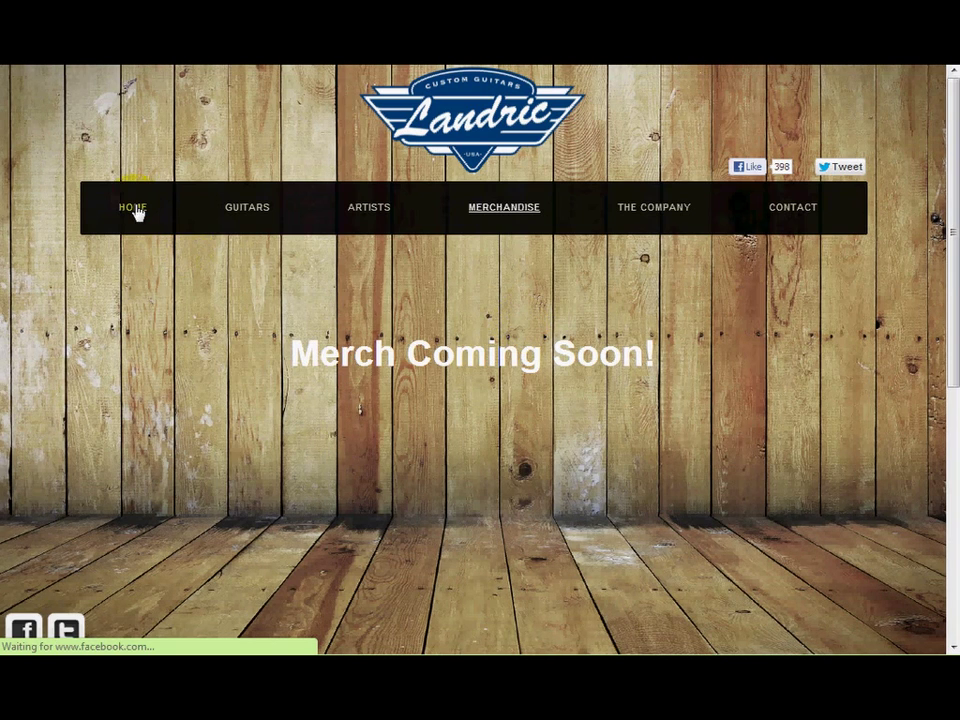
{"action": "left_click", "coordinate": [133, 208]}
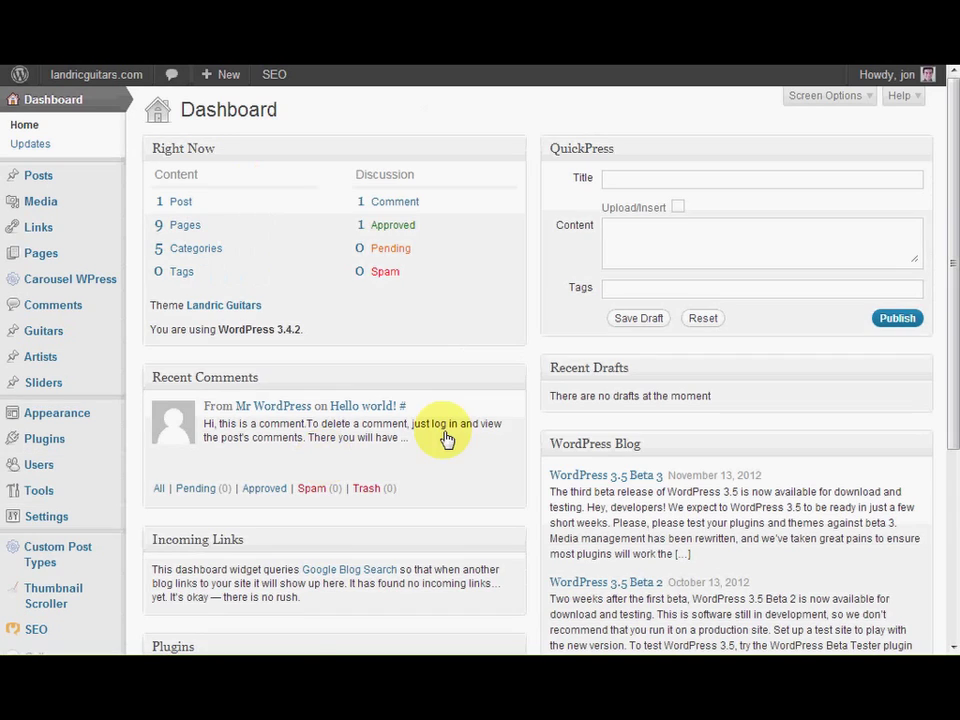
- List the sliders in the WordPress admin, compare them with the homepage thumbnails, and open Slide 1 for editing
{"action": "left_click", "coordinate": [45, 383]}
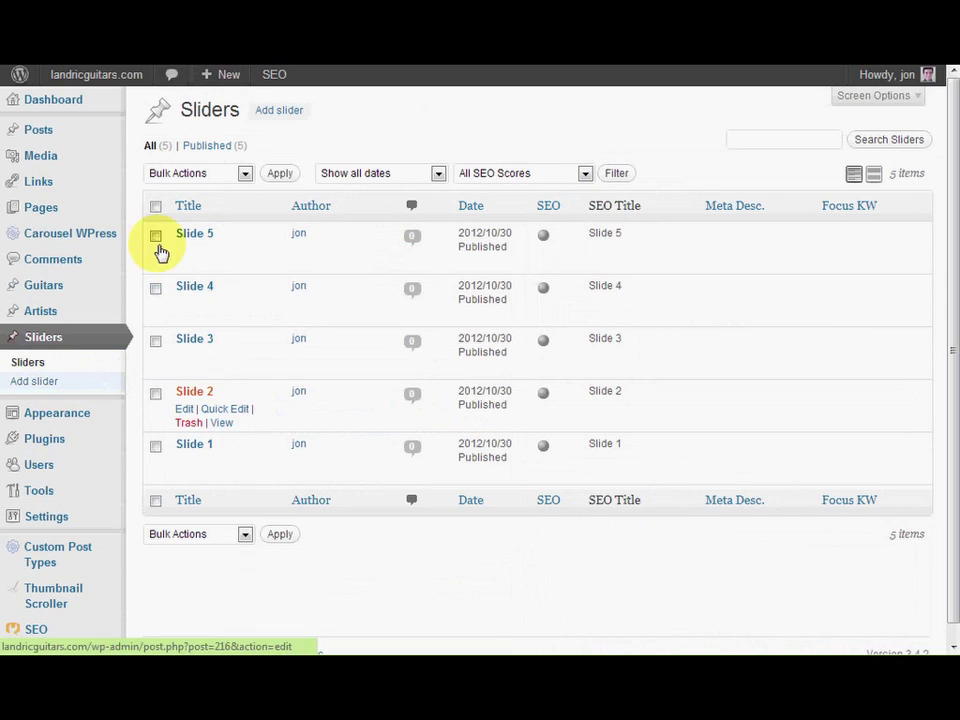
{"action": "left_click", "coordinate": [286, 460]}
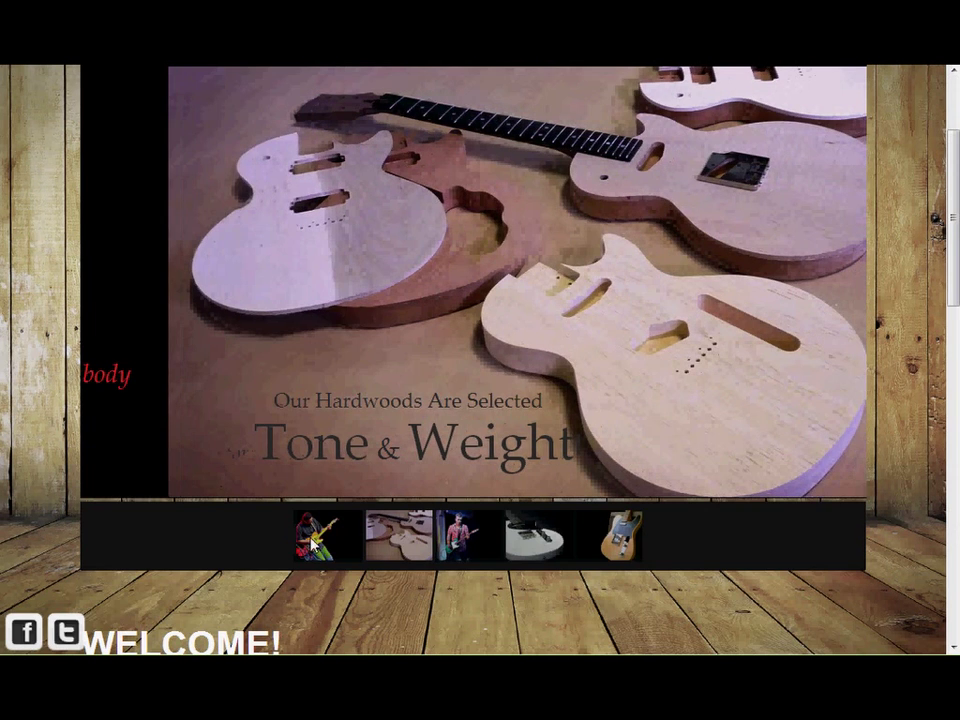
{"action": "left_click", "coordinate": [313, 545]}
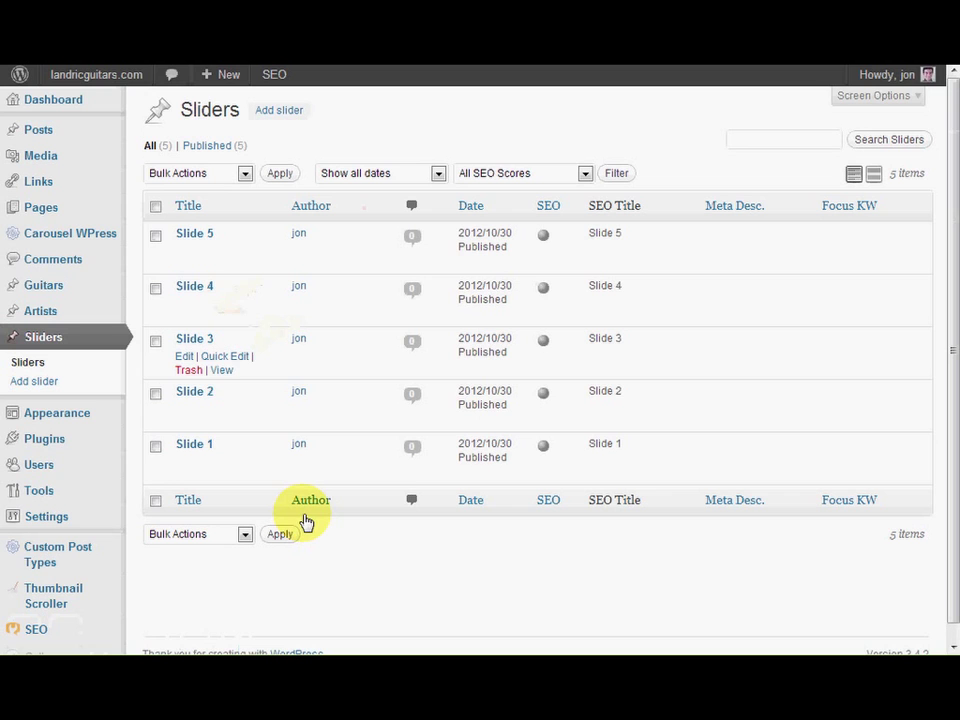
{"action": "left_click", "coordinate": [196, 444]}
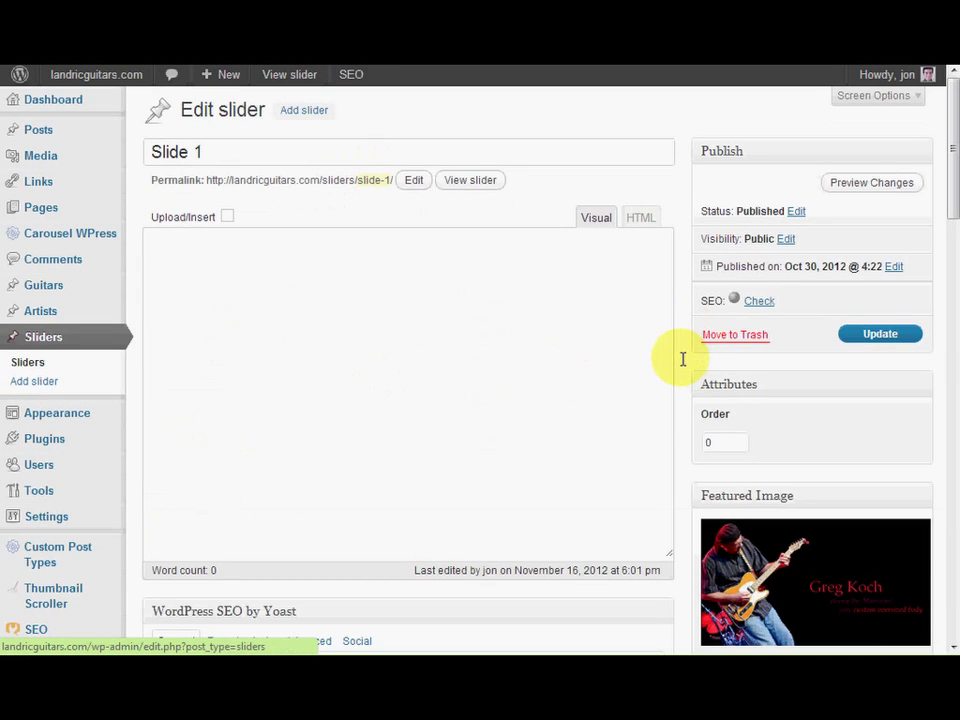
- Set Slide 1's order to 6, update the slide, and reload the homepage to check the slider
{"action": "scroll", "coordinate": [720, 439], "scroll_direction": "down", "scroll_amount": 1}
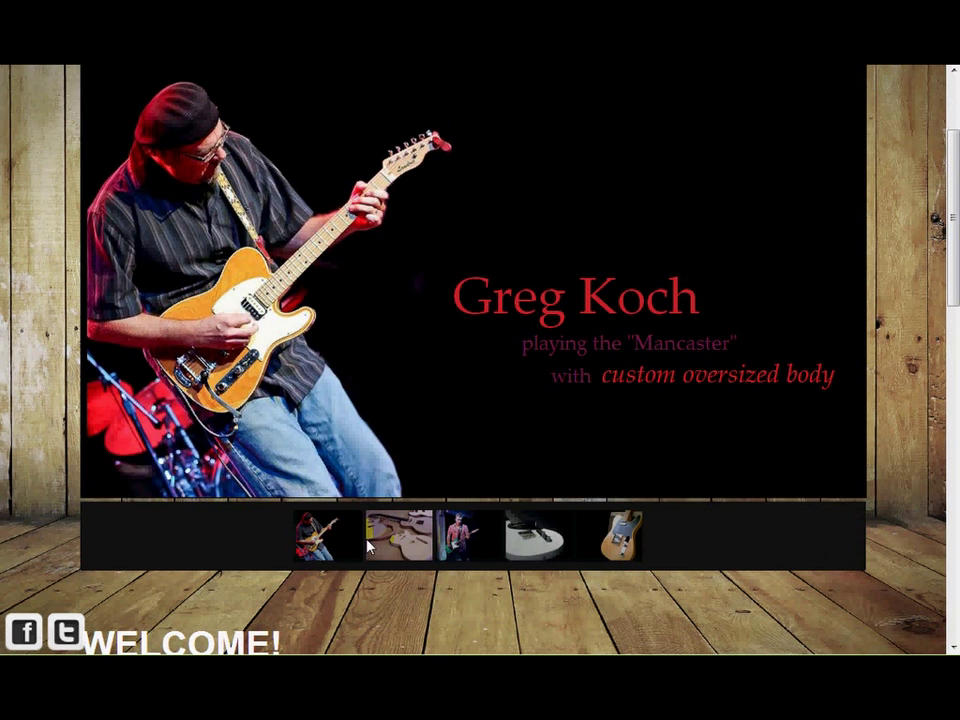
{"action": "left_click", "coordinate": [368, 547]}
{"action": "left_click", "coordinate": [486, 556]}
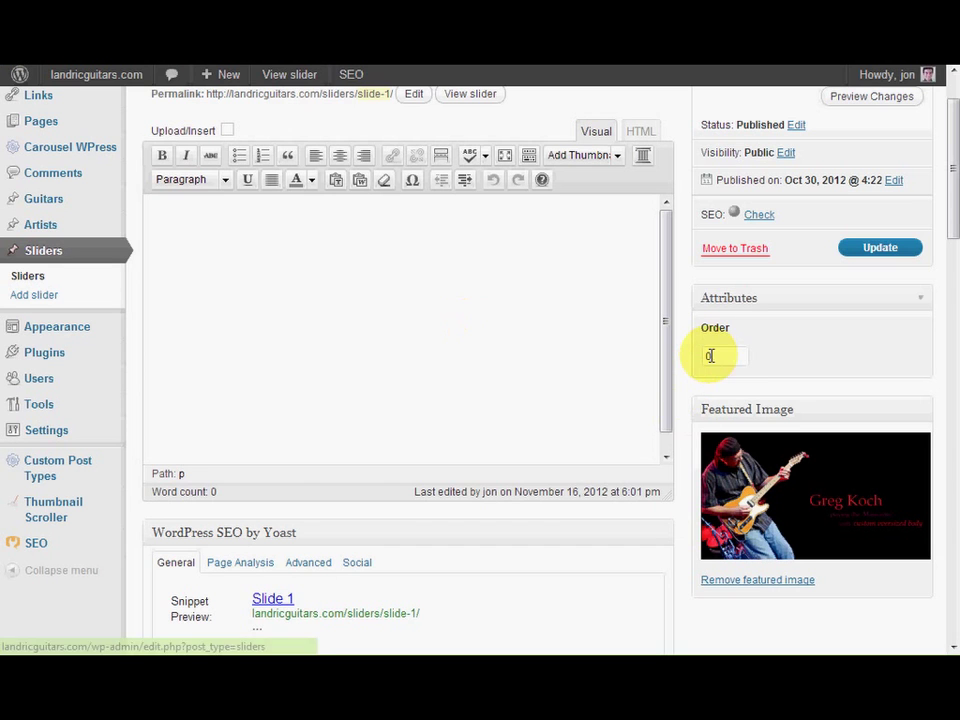
{"action": "double_click", "coordinate": [709, 356]}
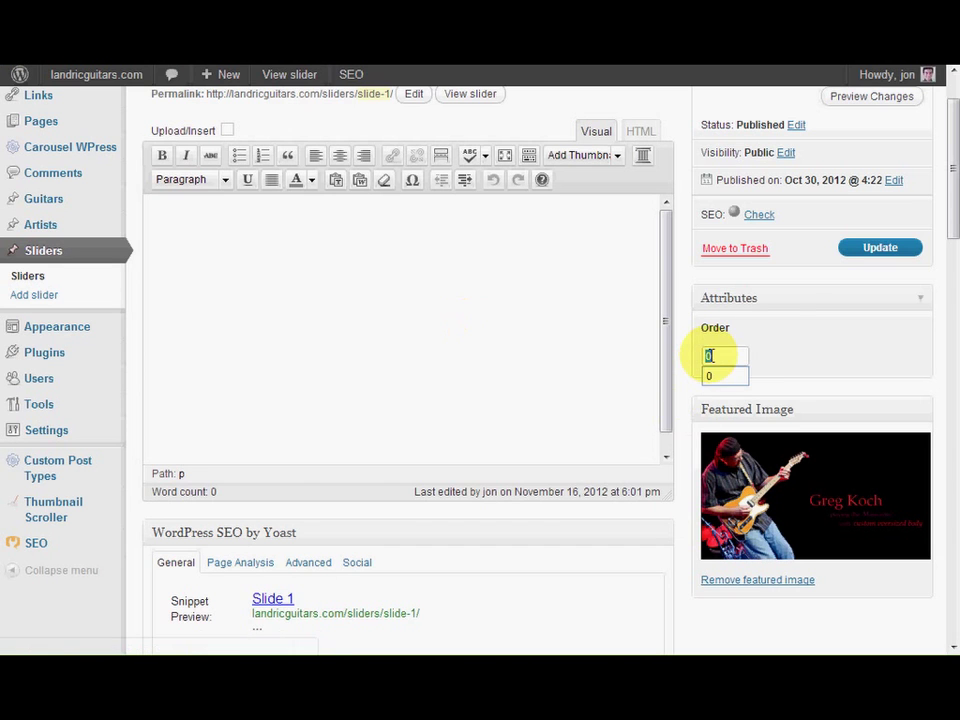
{"action": "type", "text": "6"}
{"action": "left_click", "coordinate": [845, 247]}
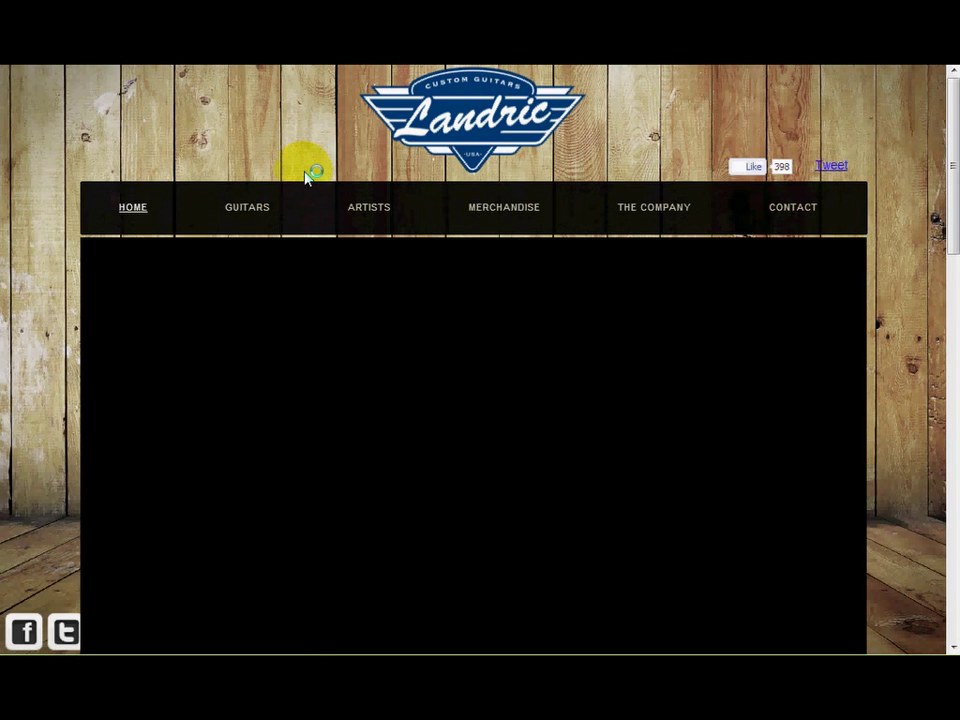
{"action": "scroll", "coordinate": [870, 310], "scroll_direction": "down", "scroll_amount": 2}
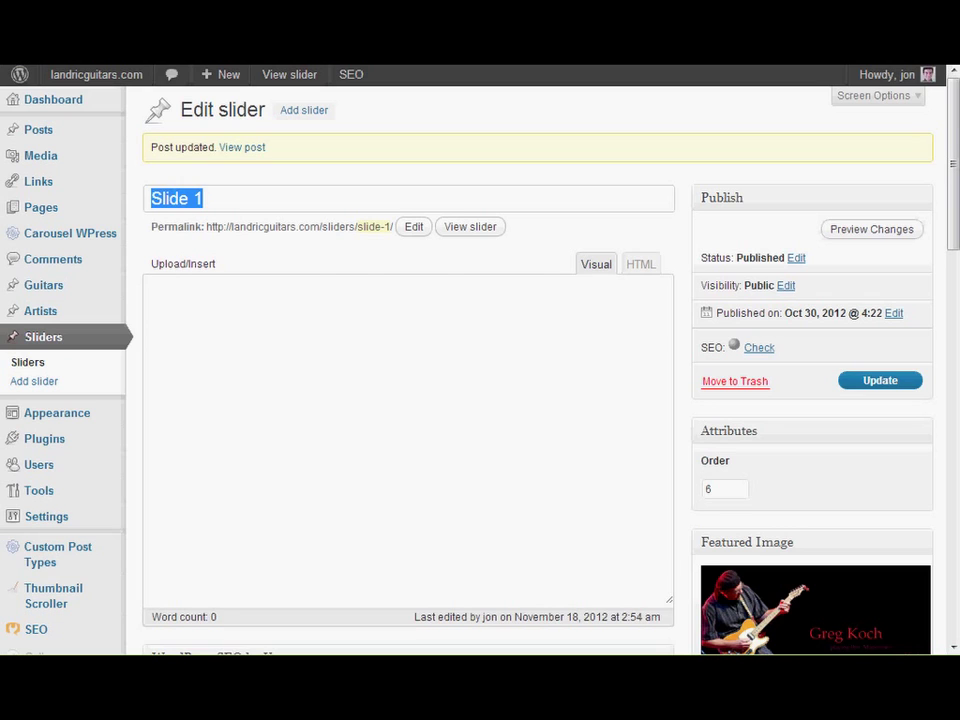
- Set Slide 1's order attribute to 0 in the slide editor
{"action": "double_click", "coordinate": [719, 490]}
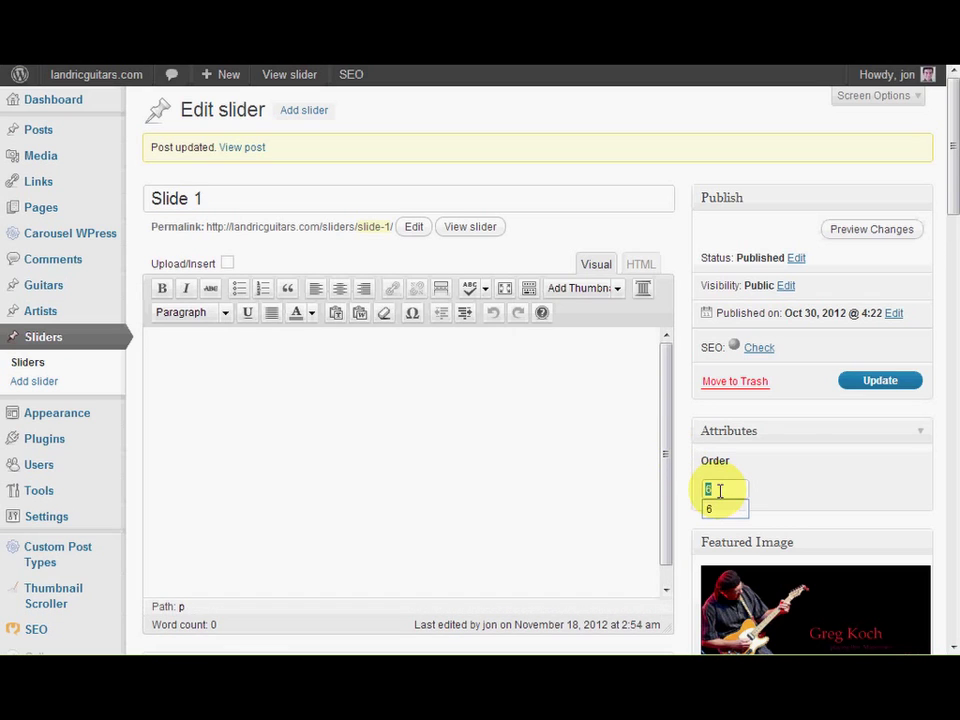
{"action": "left_click", "coordinate": [882, 440]}
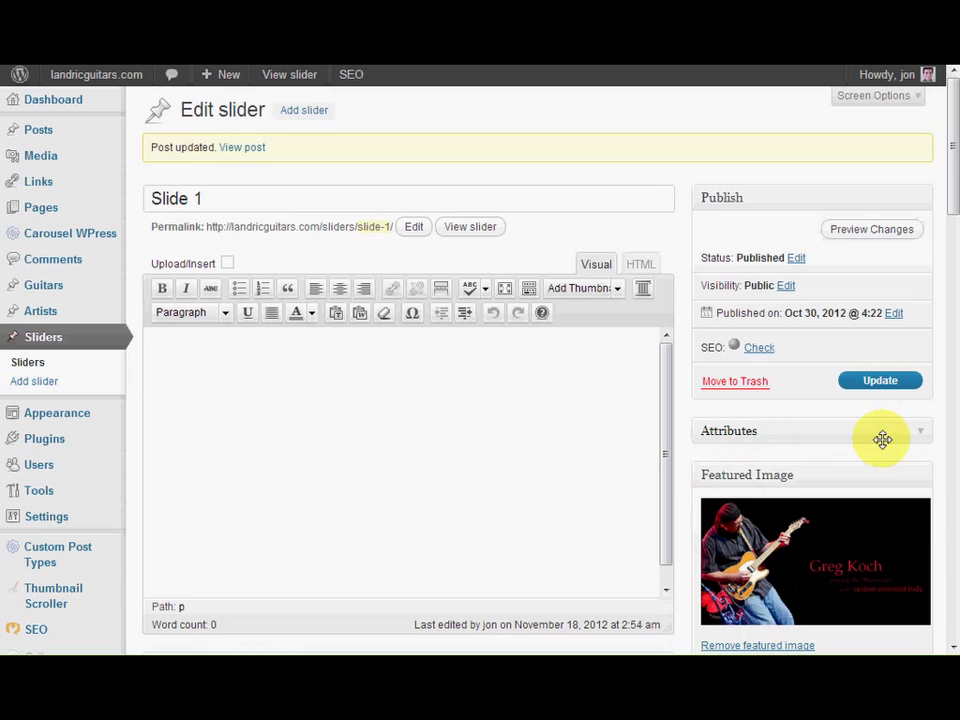
{"action": "left_click", "coordinate": [882, 438]}
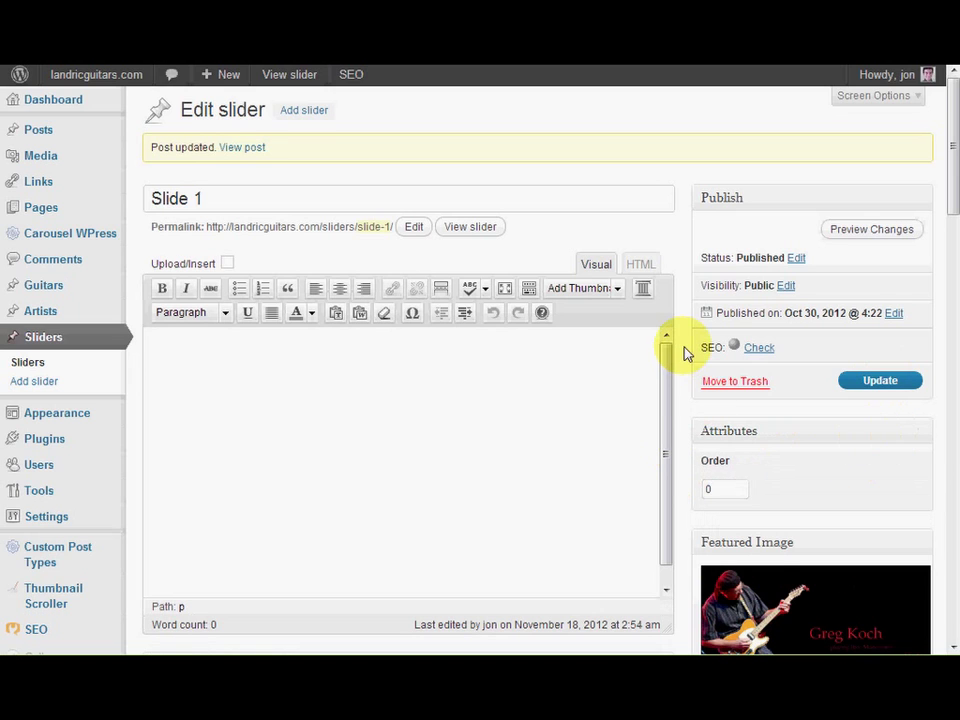
- Compare Slide 1's featured image with the large images and last thumbnail in the homepage slider
{"action": "scroll", "coordinate": [686, 352], "scroll_direction": "down", "scroll_amount": 3}
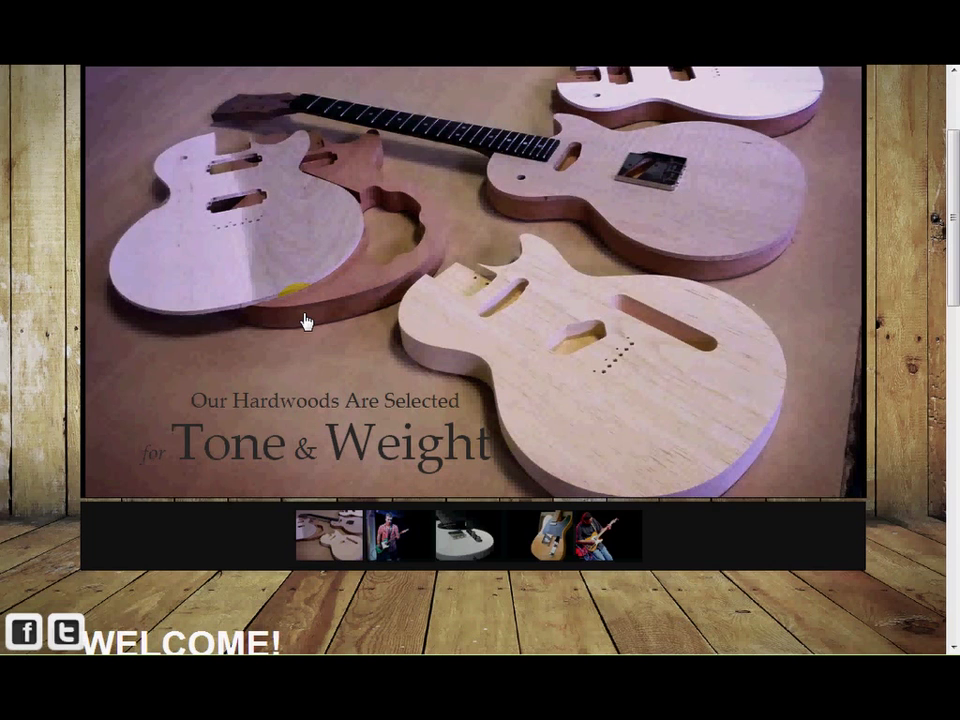
{"action": "left_click", "coordinate": [450, 300]}
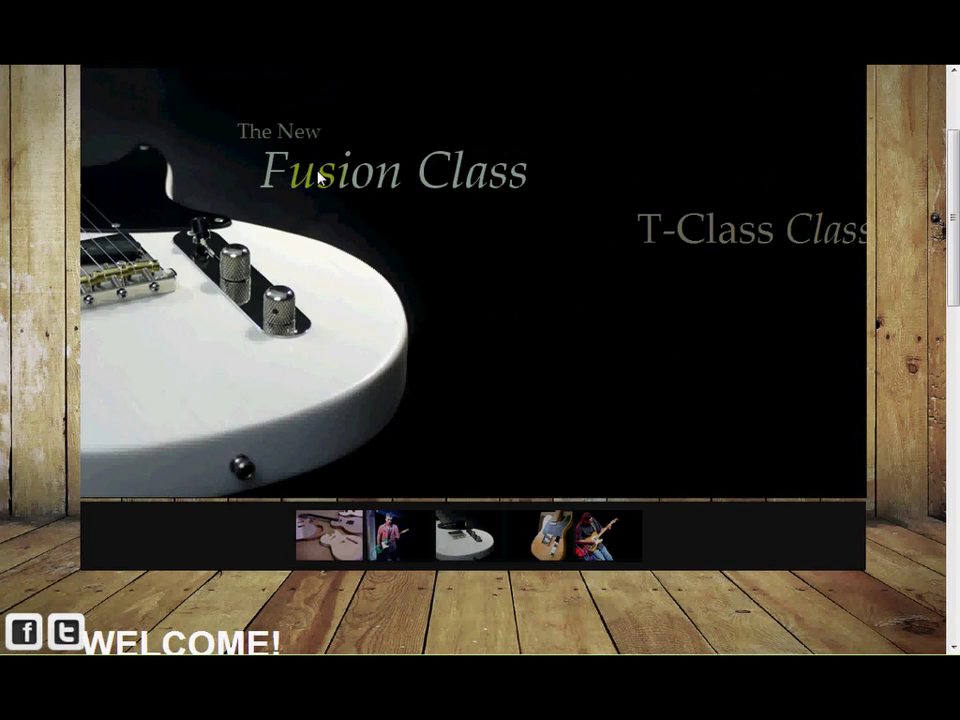
{"action": "left_click", "coordinate": [607, 548]}
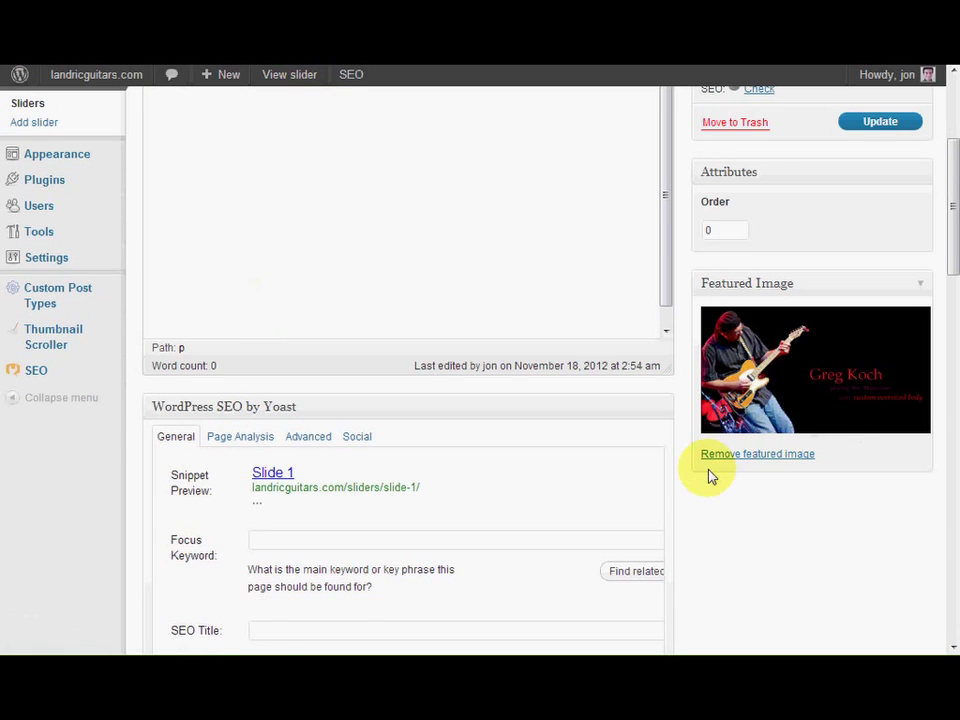
- Copy the link URL of greg-koch.png from Slide 1's media gallery and close the media dialog
{"action": "scroll", "coordinate": [708, 476], "scroll_direction": "up", "scroll_amount": 3}
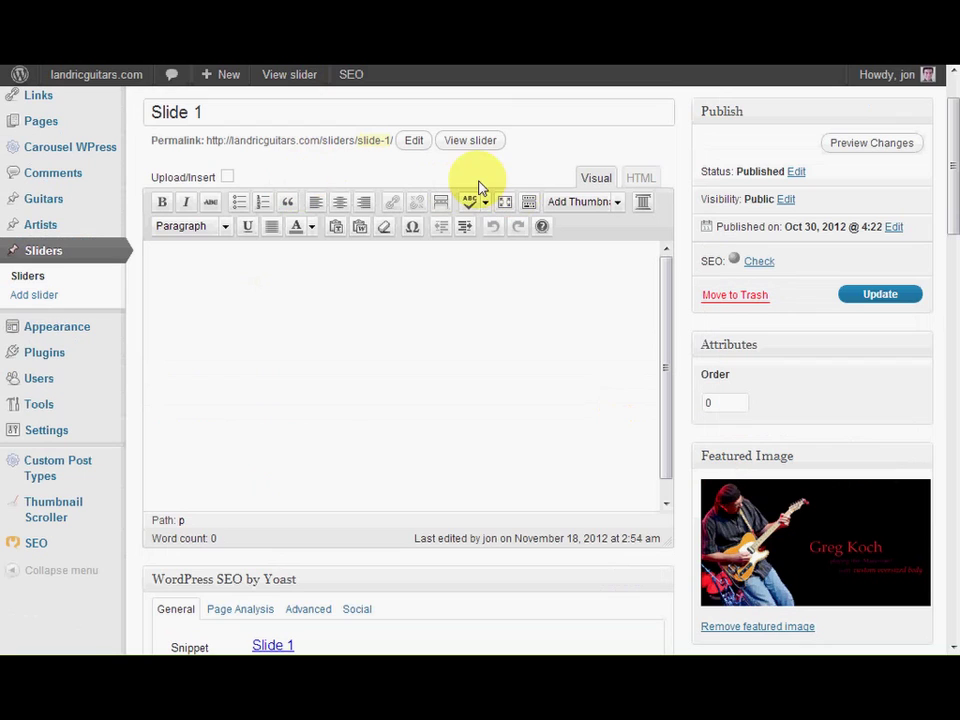
{"action": "left_click", "coordinate": [200, 178]}
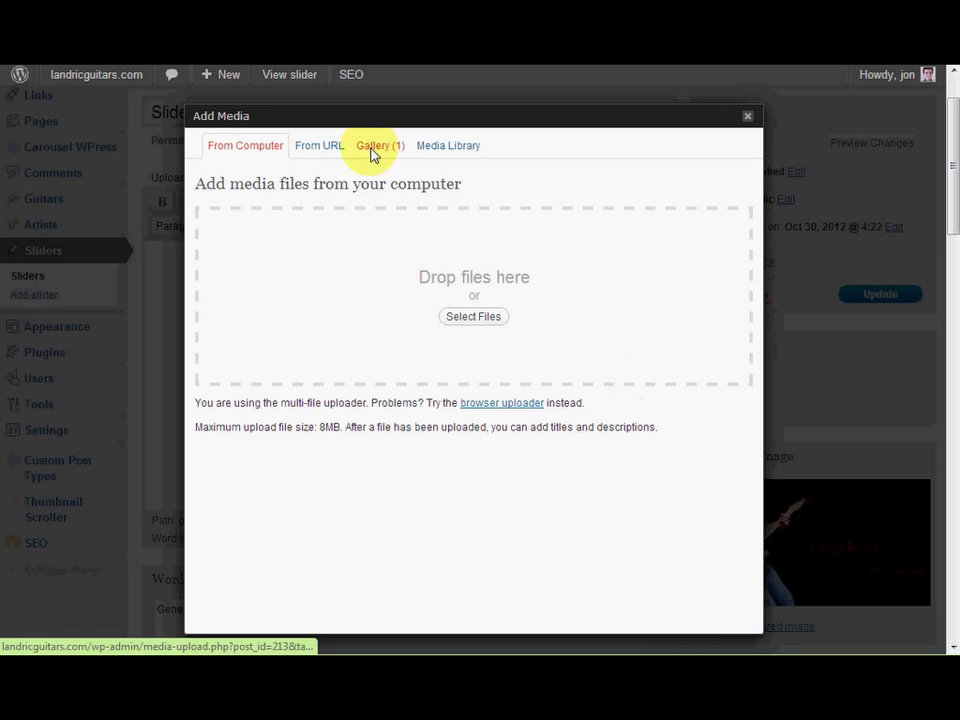
{"action": "left_click", "coordinate": [373, 148]}
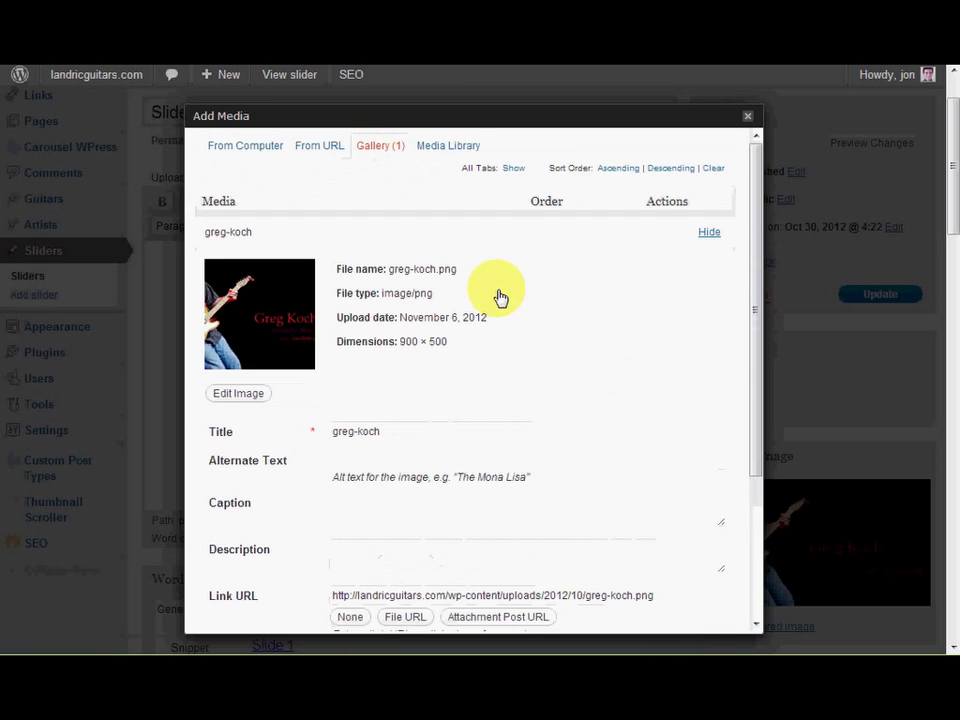
{"action": "scroll", "coordinate": [560, 328], "scroll_direction": "down", "scroll_amount": 4}
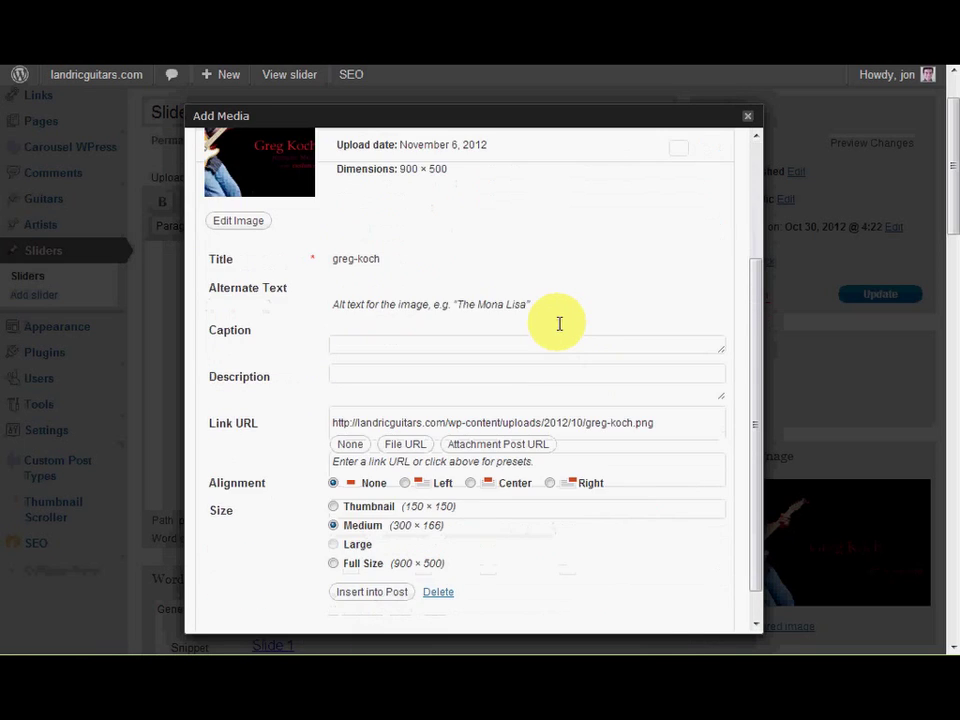
{"action": "left_click", "coordinate": [367, 421]}
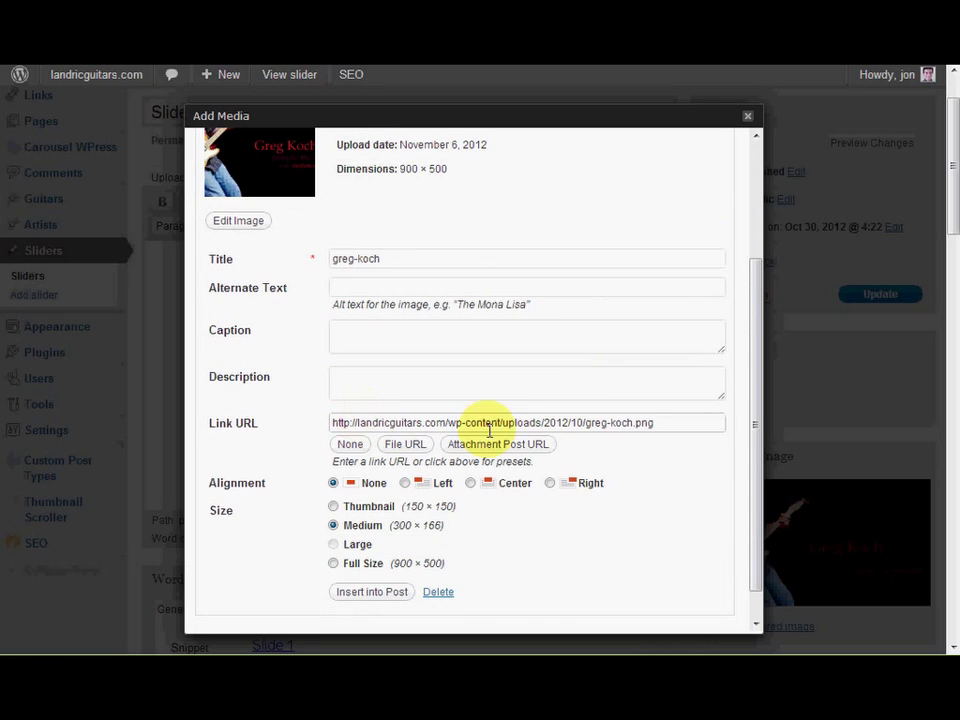
{"action": "triple_click", "coordinate": [565, 421]}
{"action": "key", "text": "ctrl+c"}
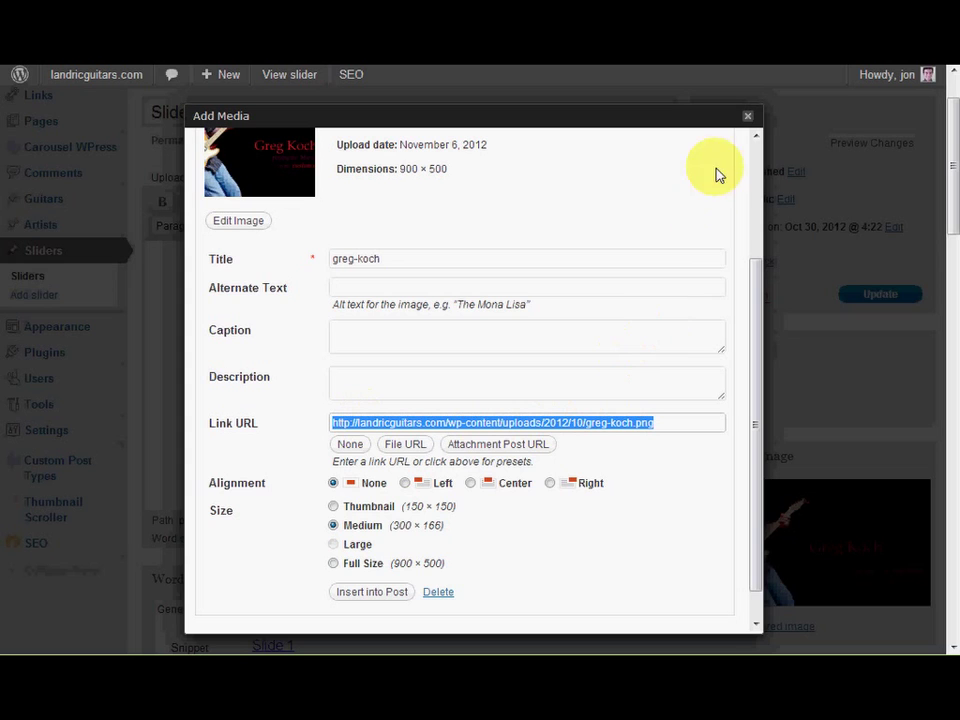
{"action": "left_click", "coordinate": [748, 120]}
- Try the copied greg-koch.png URL as the slider_thumbnail_image custom field value and undo the replacement
{"action": "scroll", "coordinate": [531, 510], "scroll_direction": "down", "scroll_amount": 5}
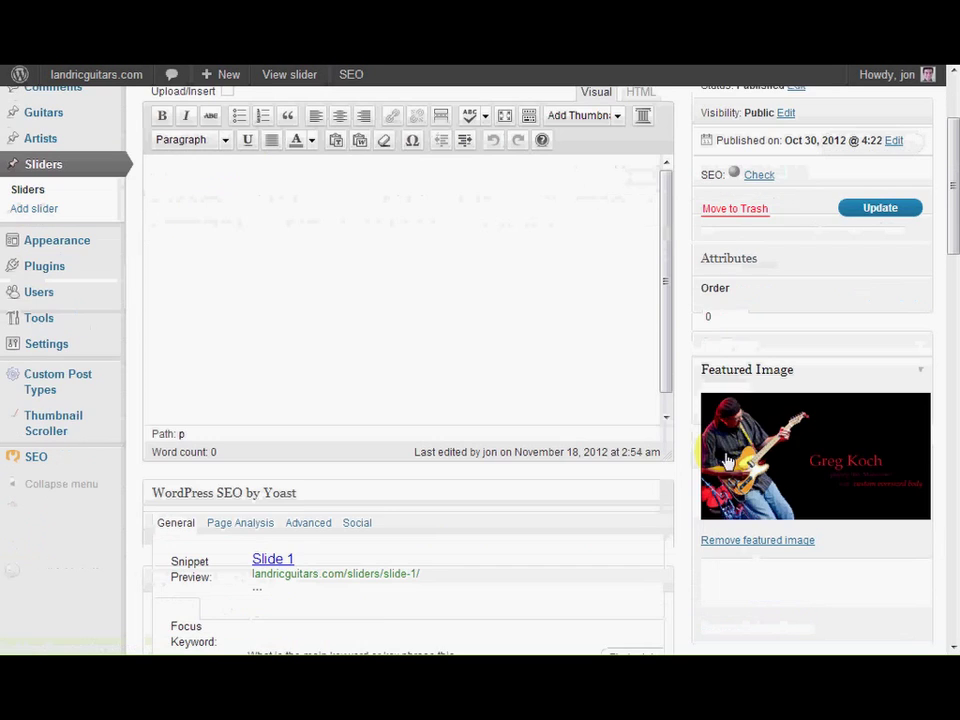
{"action": "scroll", "coordinate": [460, 500], "scroll_direction": "down", "scroll_amount": 8}
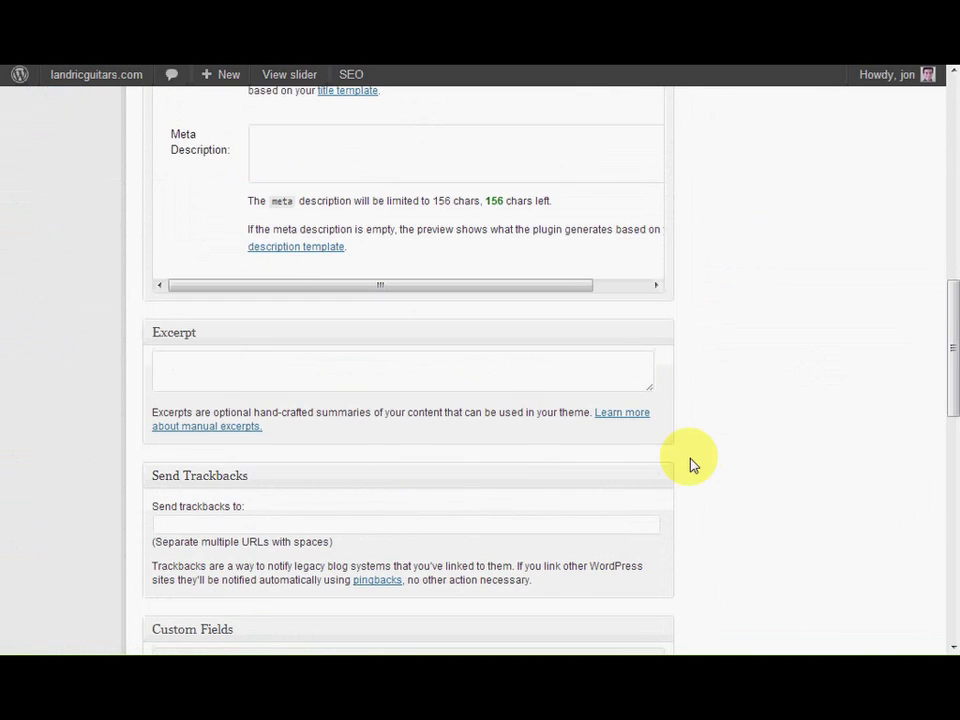
{"action": "scroll", "coordinate": [725, 420], "scroll_direction": "down", "scroll_amount": 1}
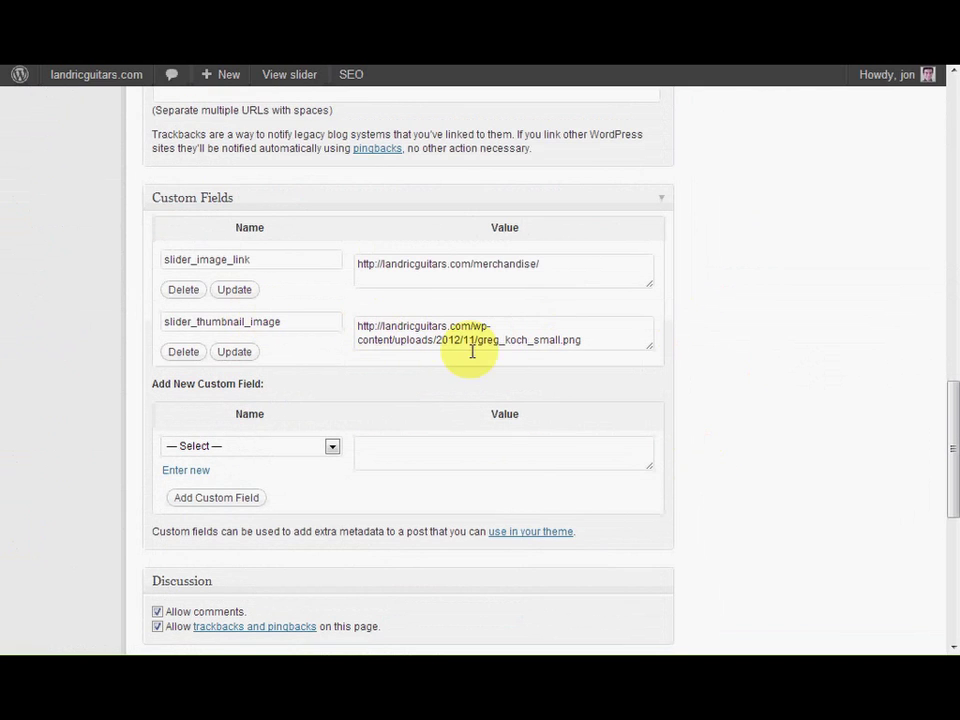
{"action": "double_click", "coordinate": [505, 338]}
{"action": "key", "text": "ctrl+a"}
{"action": "key", "text": "ctrl+v"}
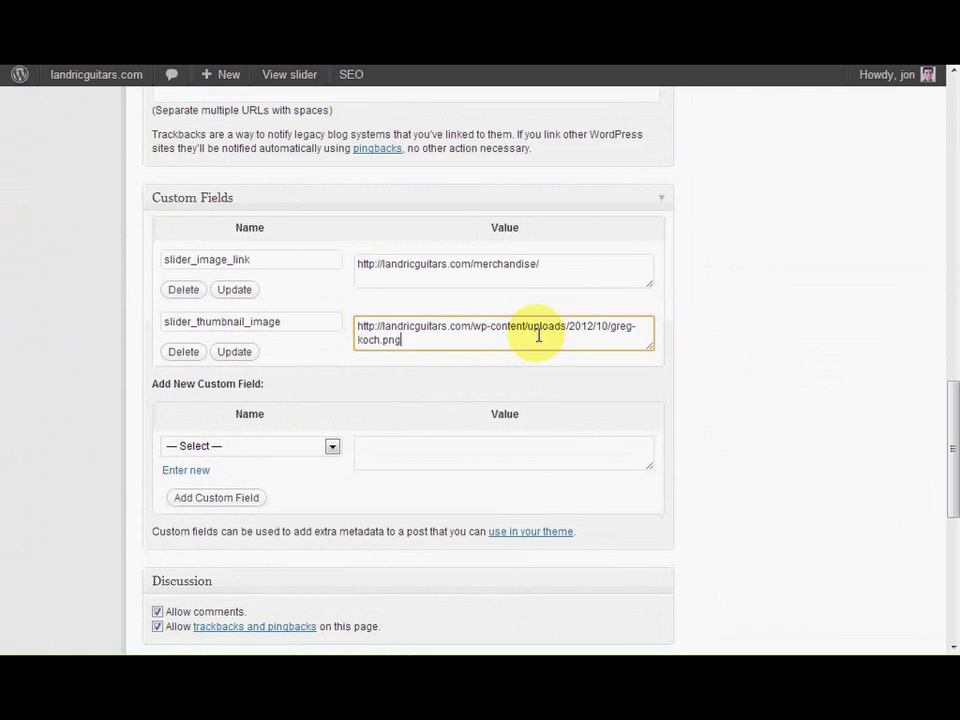
{"action": "key", "text": "ctrl+z"}
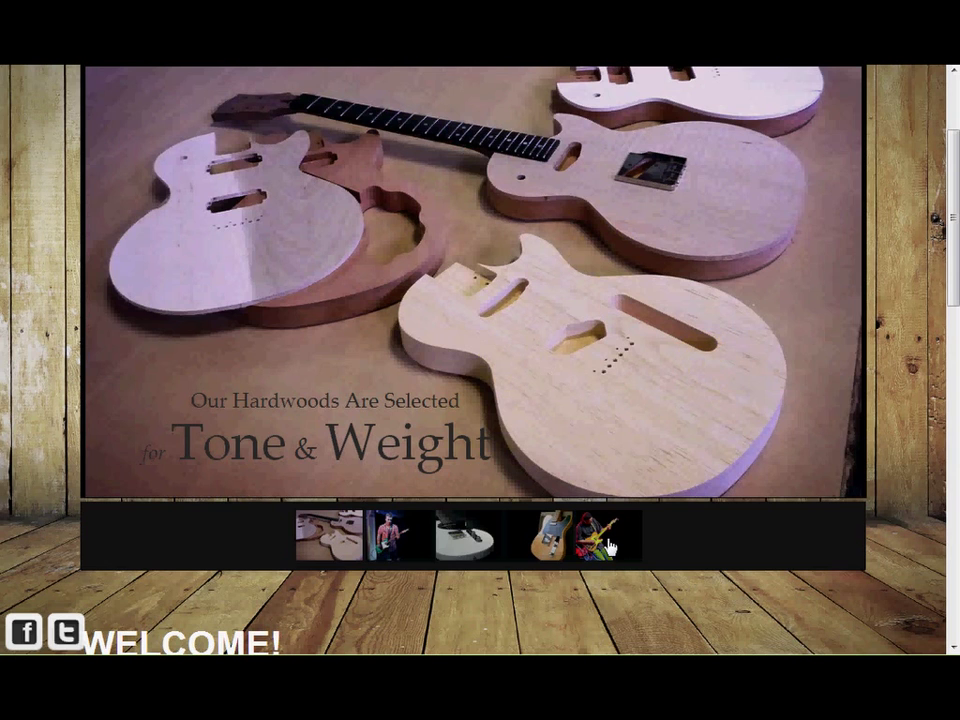
- Display the last slide in the homepage slider from its thumbnail
{"action": "left_click", "coordinate": [610, 547]}
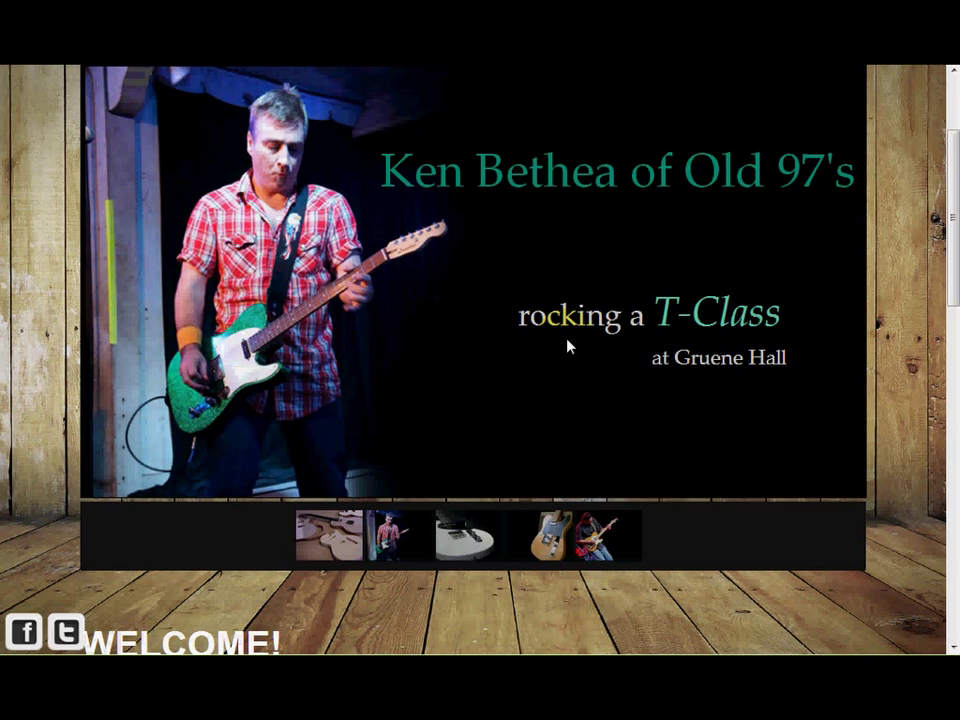
- Inspect the image element of the "rocking a T-Class at Gruene Hall" slide for its source URL and close the developer tools
{"action": "right_click", "coordinate": [566, 336]}
{"action": "left_click", "coordinate": [655, 490]}
{"action": "right_click", "coordinate": [429, 289]}
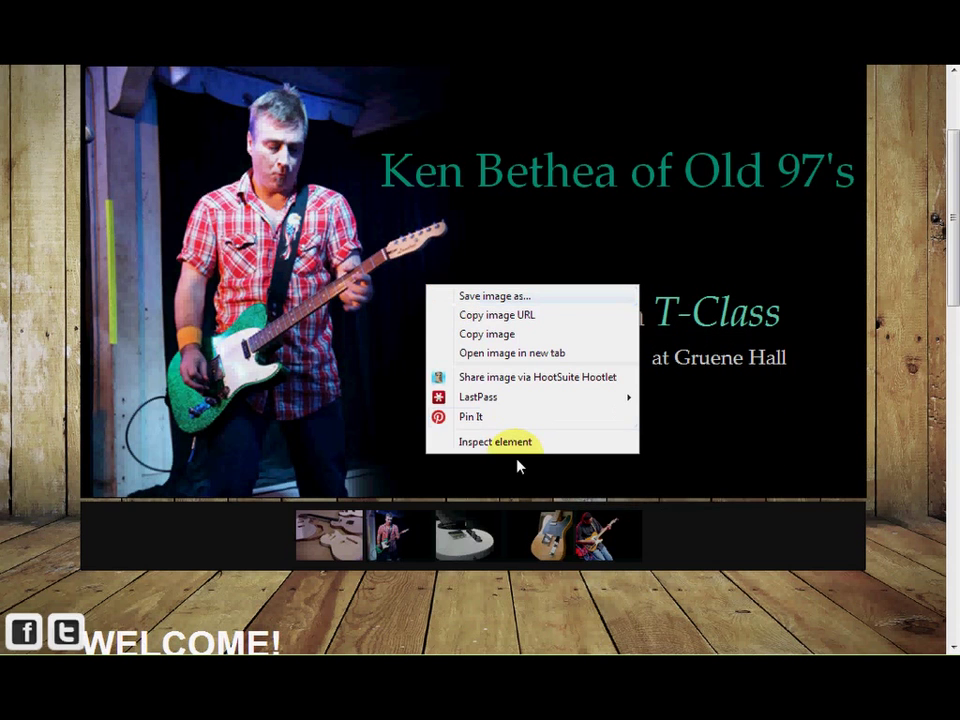
{"action": "left_click", "coordinate": [522, 443]}
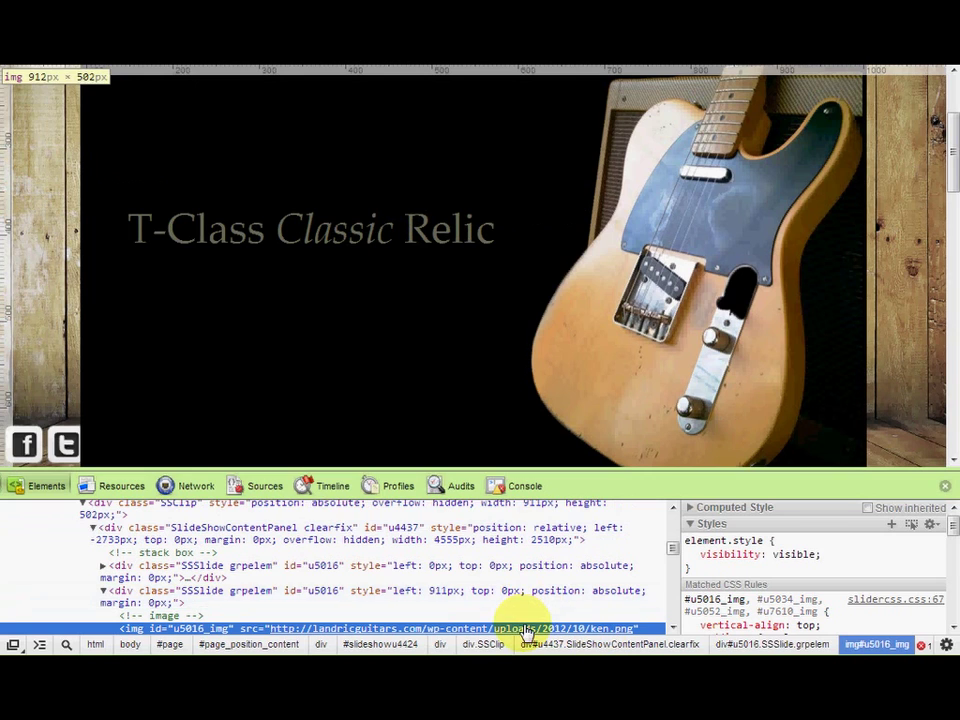
{"action": "mouse_move", "coordinate": [525, 632]}
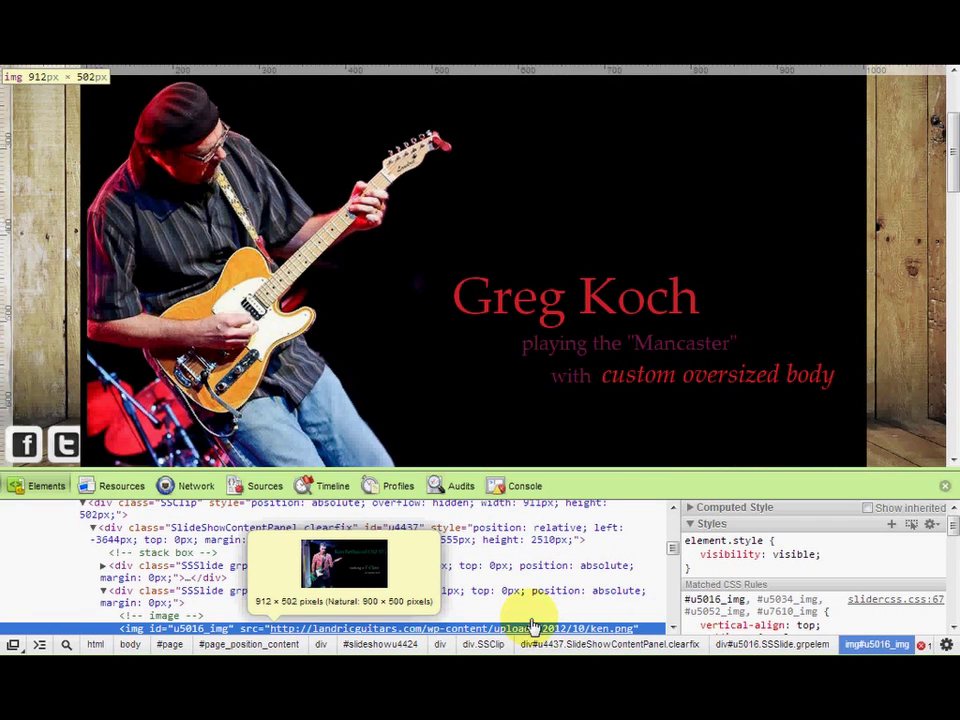
{"action": "scroll", "coordinate": [823, 317], "scroll_direction": "down", "scroll_amount": 2}
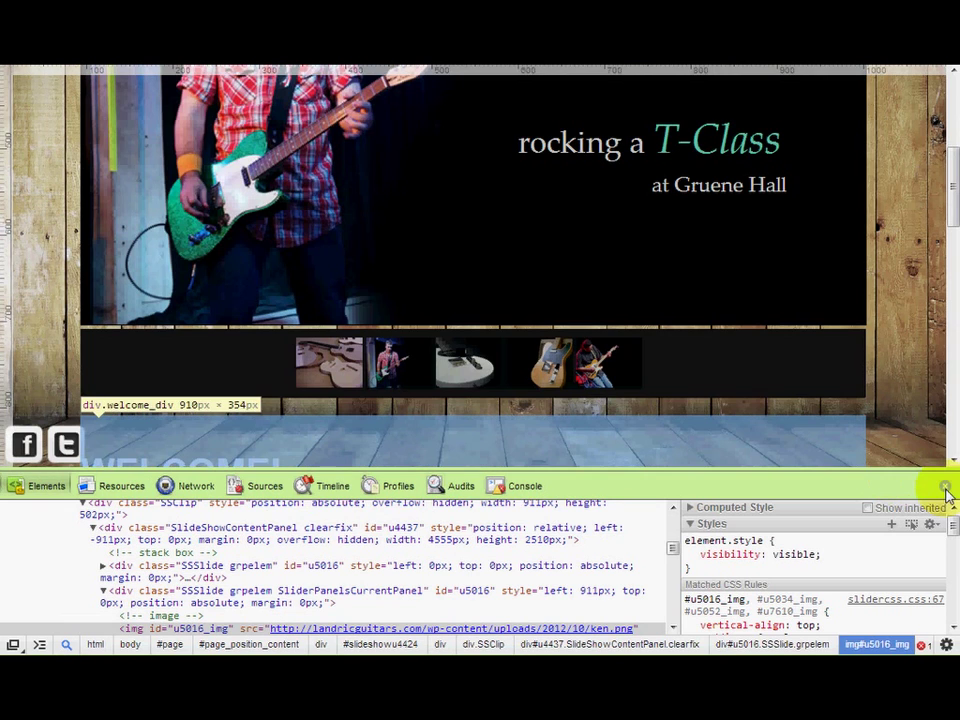
{"action": "left_click", "coordinate": [945, 486]}
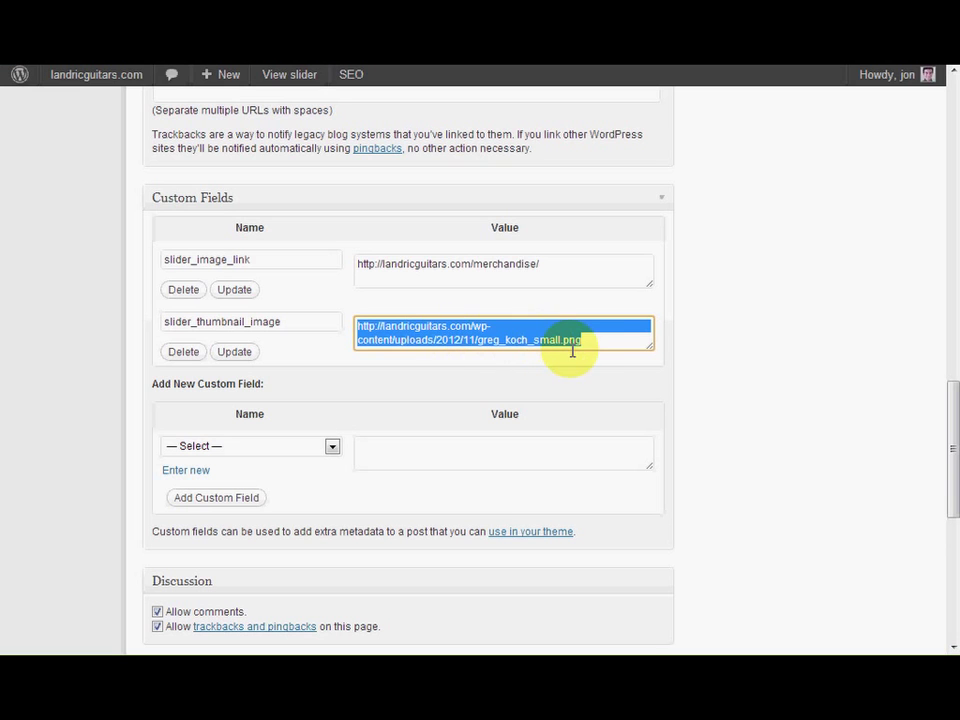
- Choose slider_thumbnail_image as the name for a new custom field on Slide 1, leaving its value empty
{"action": "left_click", "coordinate": [240, 332]}
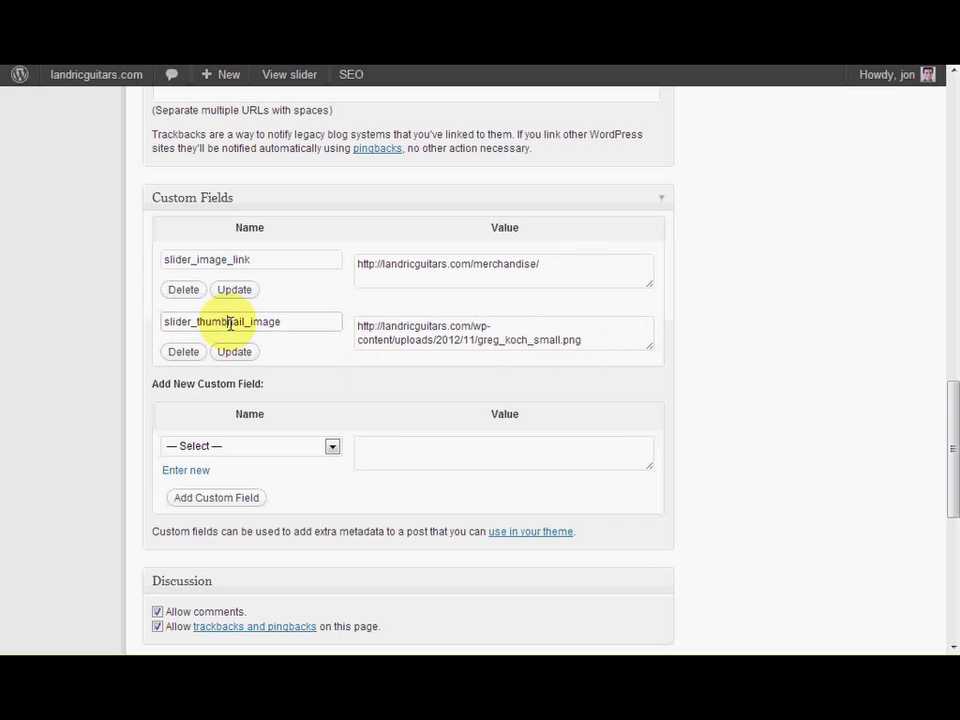
{"action": "left_click", "coordinate": [332, 360]}
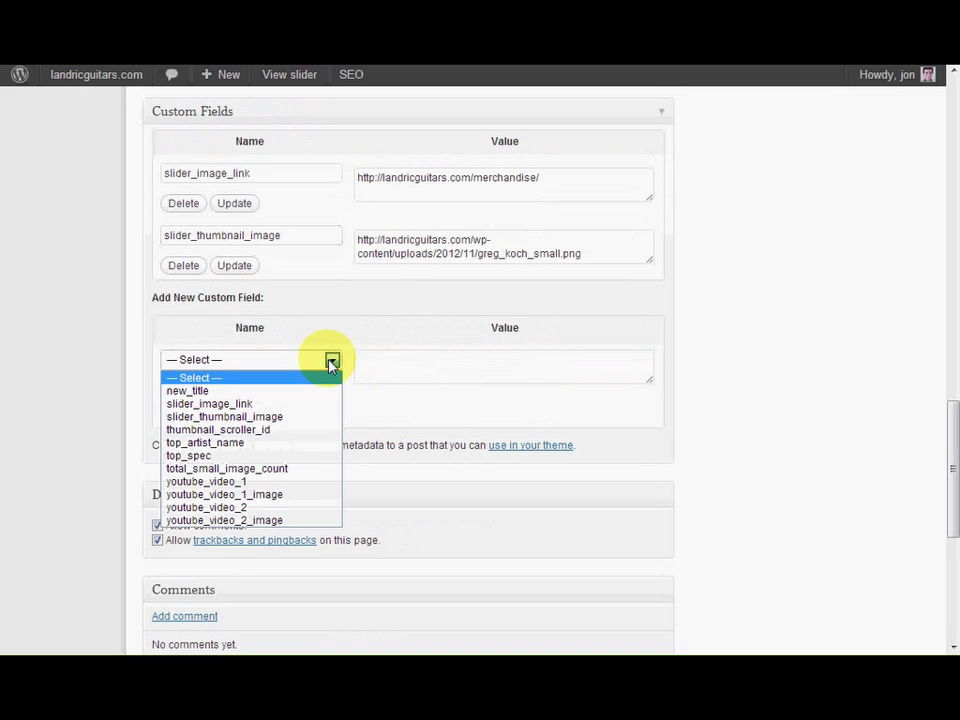
{"action": "left_click", "coordinate": [332, 360]}
{"action": "left_click", "coordinate": [333, 361]}
{"action": "left_click", "coordinate": [290, 417]}
{"action": "left_click", "coordinate": [393, 363]}
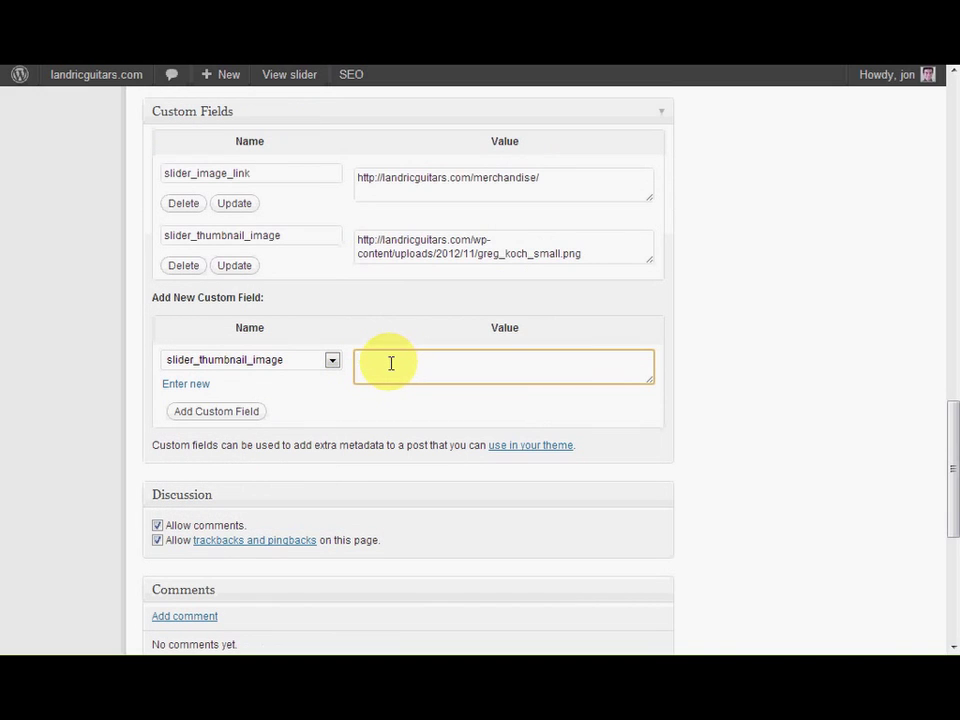
- Change the new custom field's name to slider_image_link and highlight the existing merchandise link value
{"action": "scroll", "coordinate": [400, 365], "scroll_direction": "up", "scroll_amount": 1}
{"action": "triple_click", "coordinate": [421, 272]}
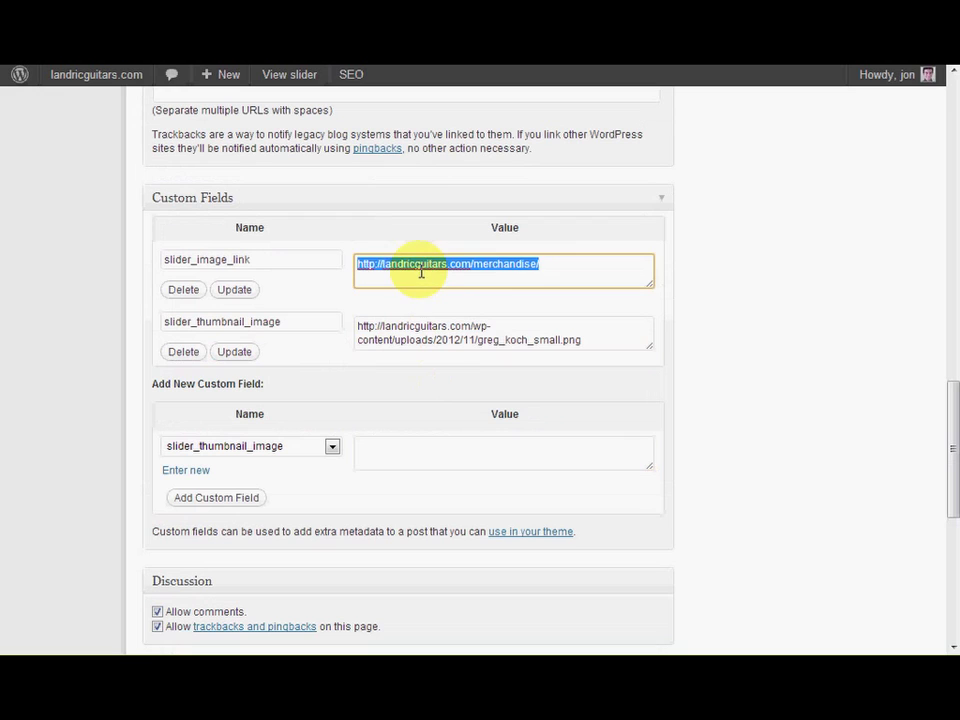
{"action": "left_click", "coordinate": [309, 264]}
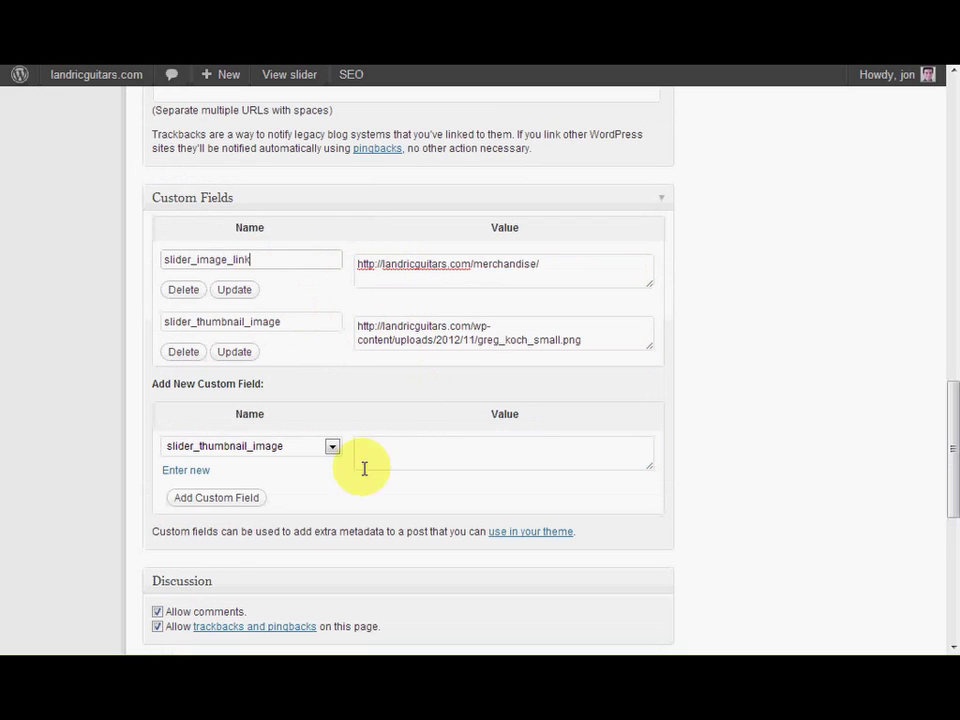
{"action": "left_click", "coordinate": [305, 449]}
{"action": "left_click", "coordinate": [285, 496]}
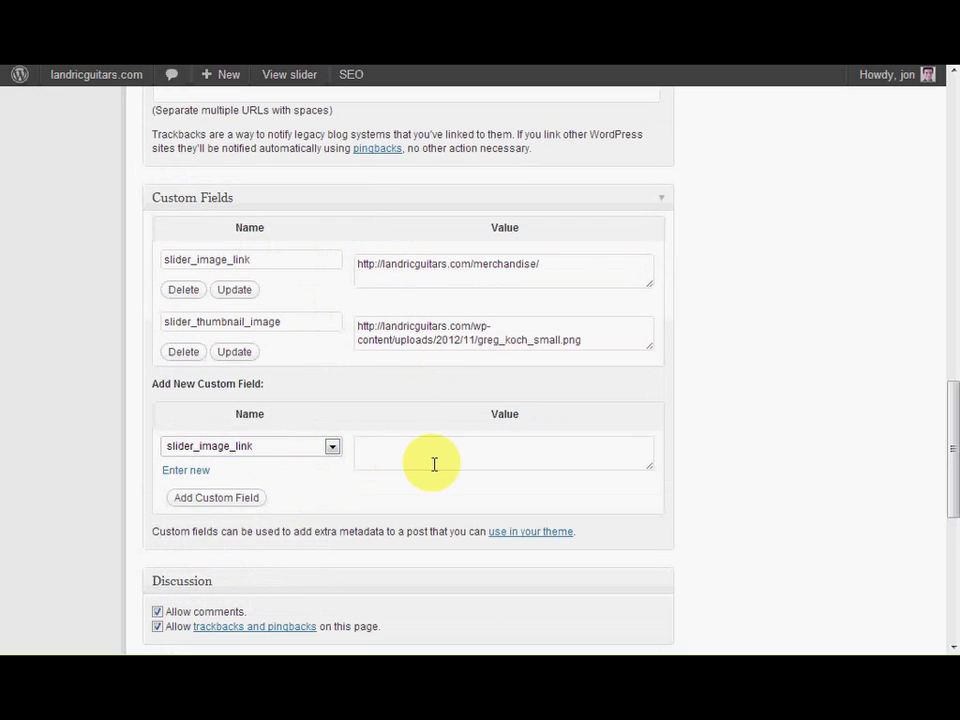
{"action": "left_click", "coordinate": [433, 463]}
{"action": "triple_click", "coordinate": [452, 272]}
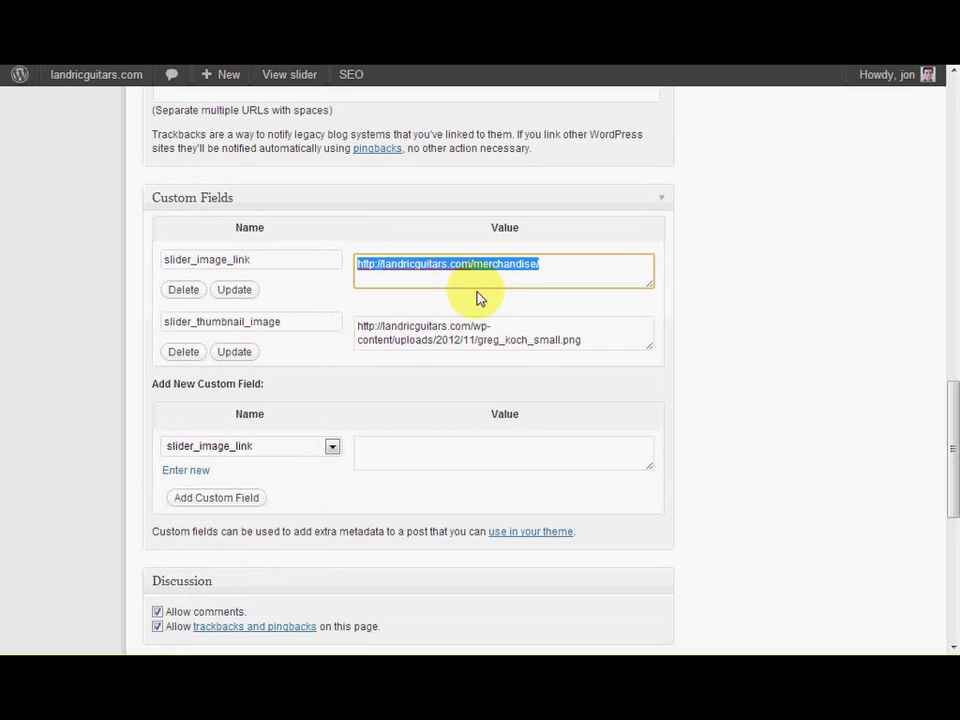
- Update Slide 1 to save it
{"action": "left_click", "coordinate": [792, 414]}
{"action": "scroll", "coordinate": [790, 414], "scroll_direction": "up", "scroll_amount": 15}
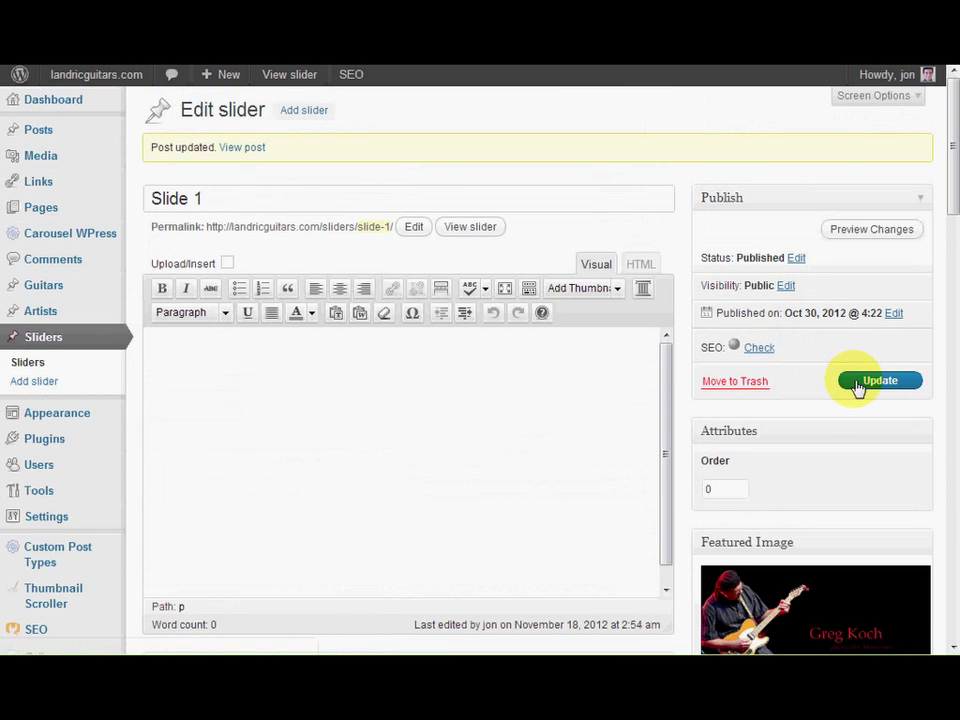
{"action": "left_click", "coordinate": [857, 386]}
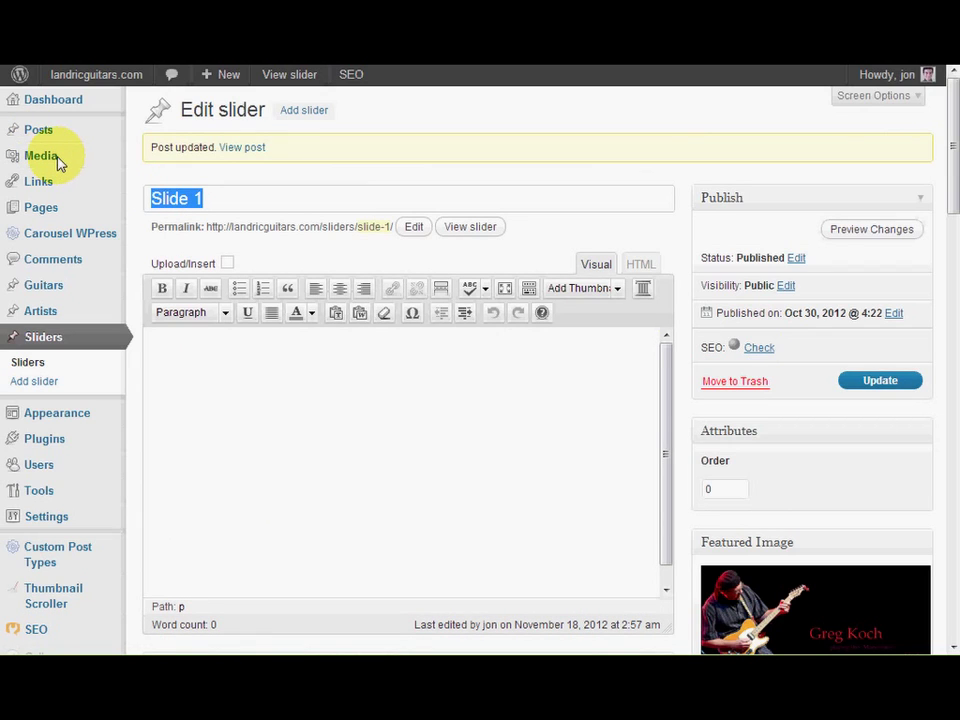
- Open the Media Library and show the Upload New Media page
{"action": "mouse_move", "coordinate": [55, 160]}
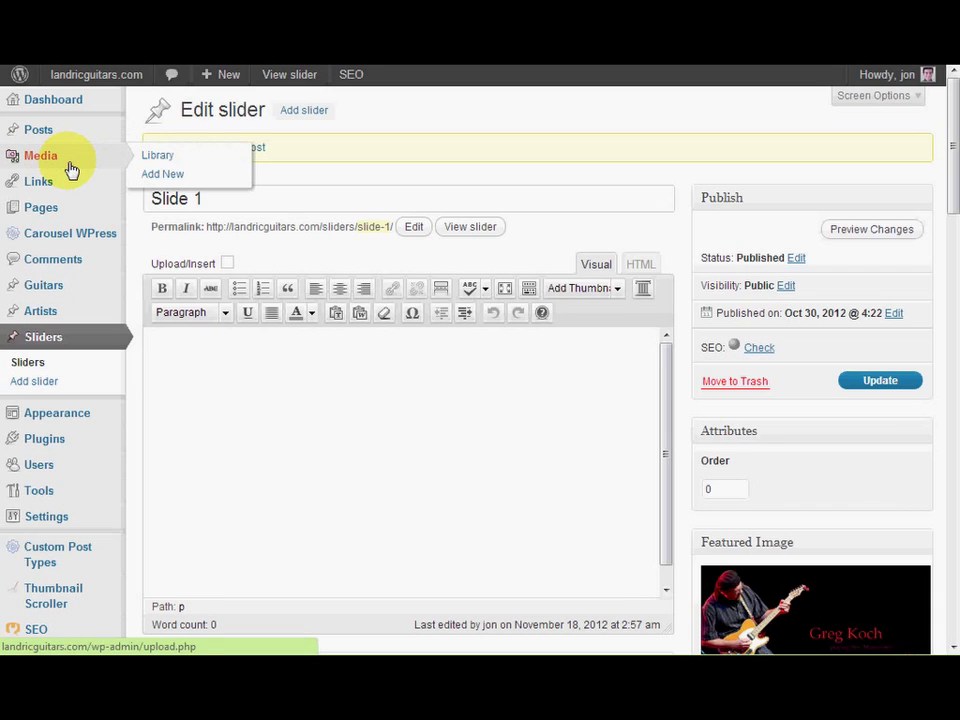
{"action": "left_click", "coordinate": [72, 170]}
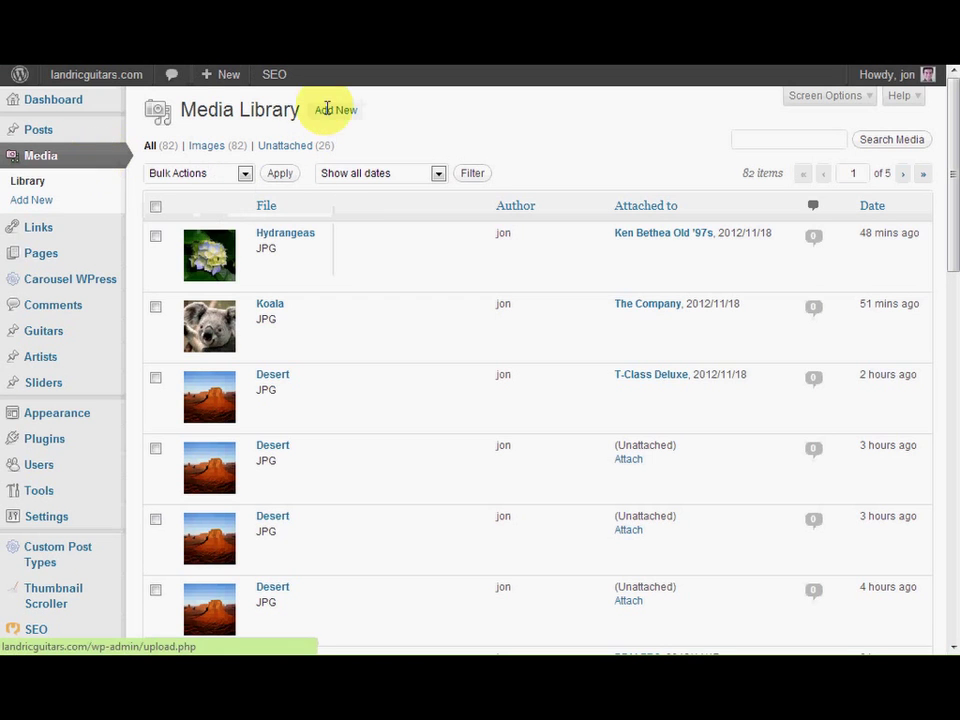
{"action": "left_click", "coordinate": [341, 114]}
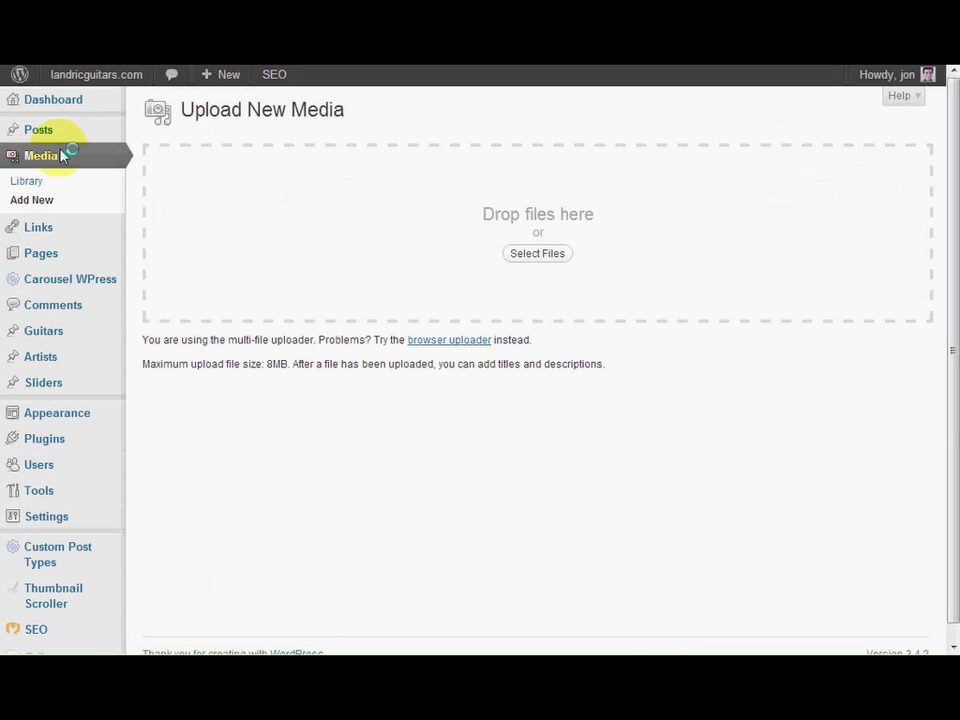
- Open the Hydrangeas image from the Media Library for editing and copy its file URL
{"action": "left_click", "coordinate": [62, 155]}
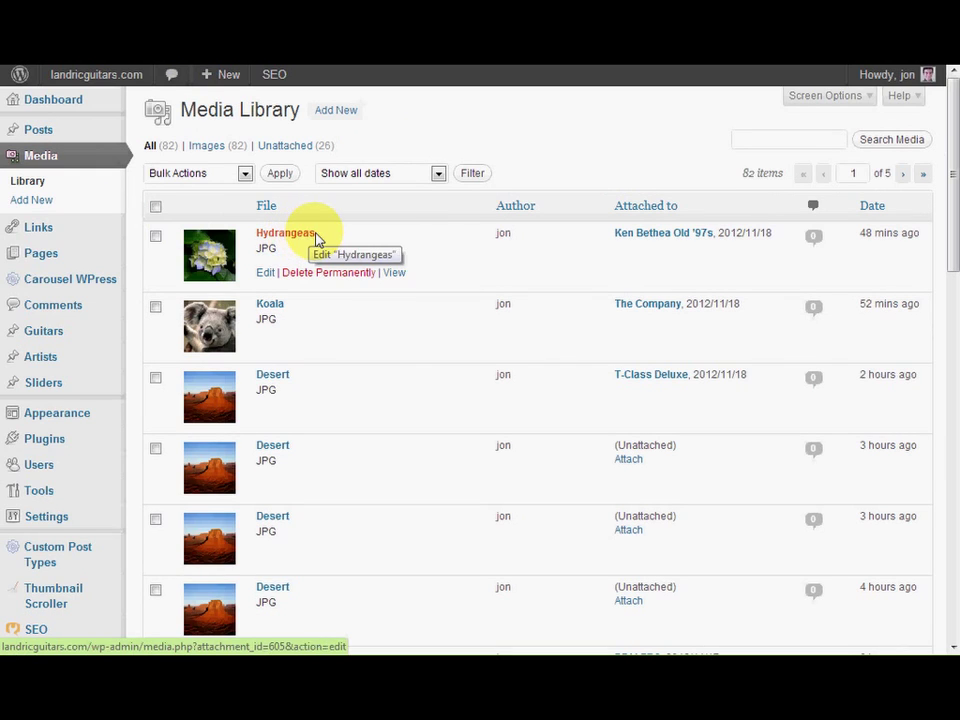
{"action": "left_click", "coordinate": [314, 240]}
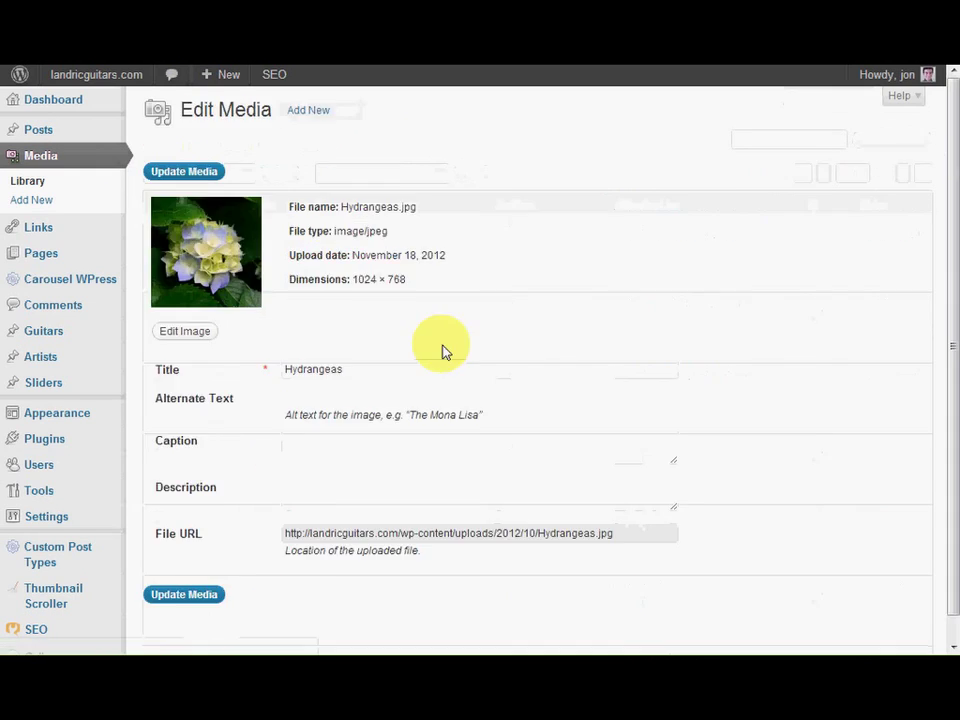
{"action": "scroll", "coordinate": [484, 361], "scroll_direction": "down", "scroll_amount": 1}
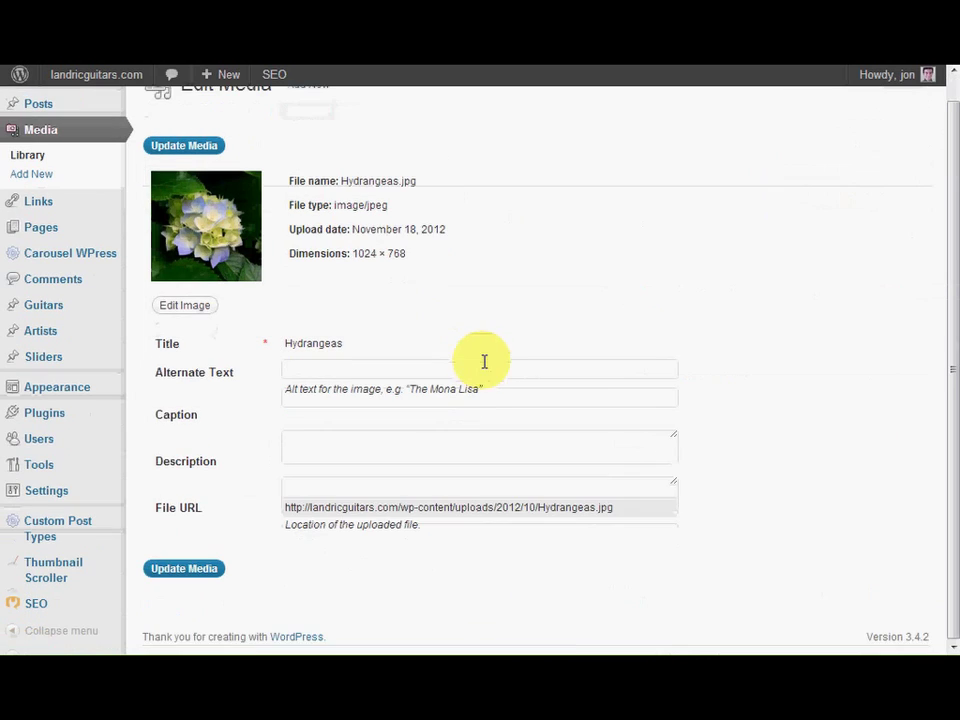
{"action": "left_click", "coordinate": [459, 515]}
{"action": "key", "text": "ctrl+c"}
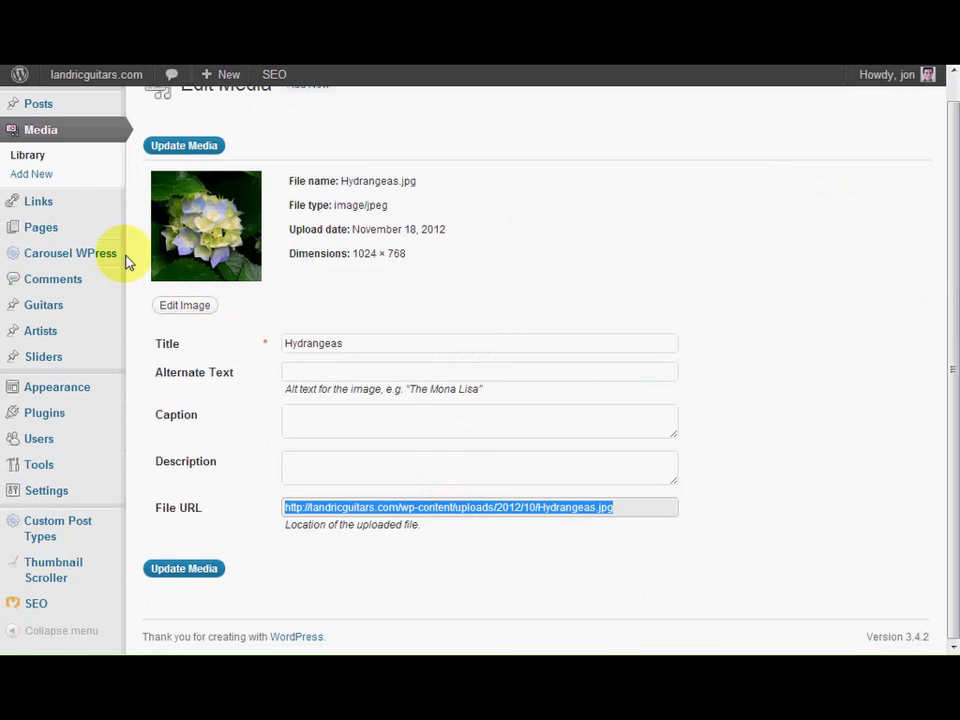
- Start a new slider entry titled "dxfgfsgfbf" and set its order to 6
{"action": "mouse_move", "coordinate": [53, 364]}
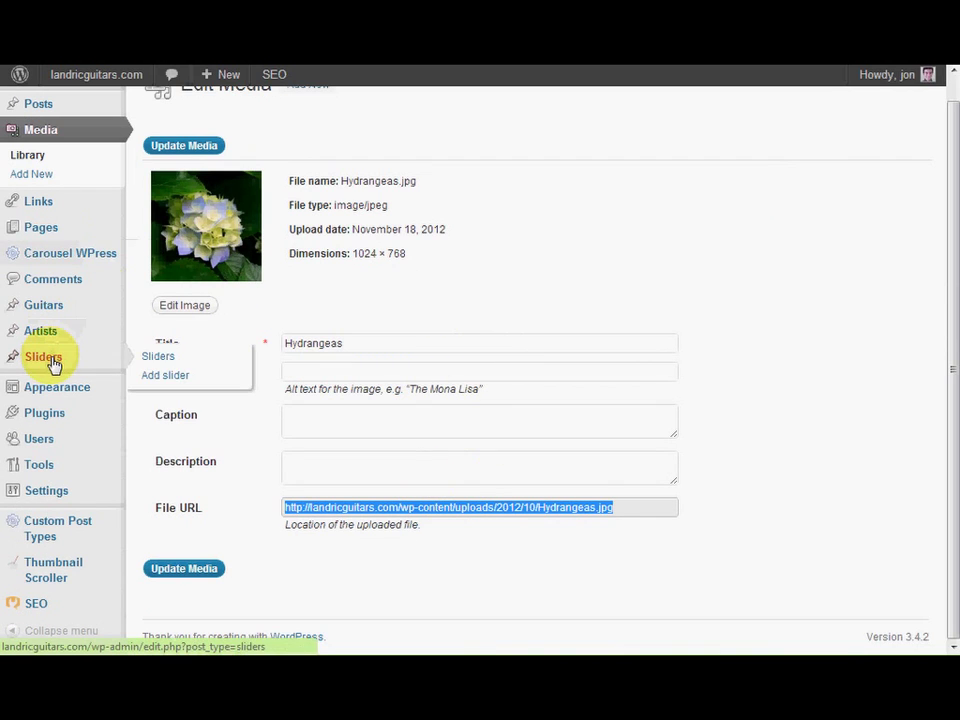
{"action": "left_click", "coordinate": [196, 374]}
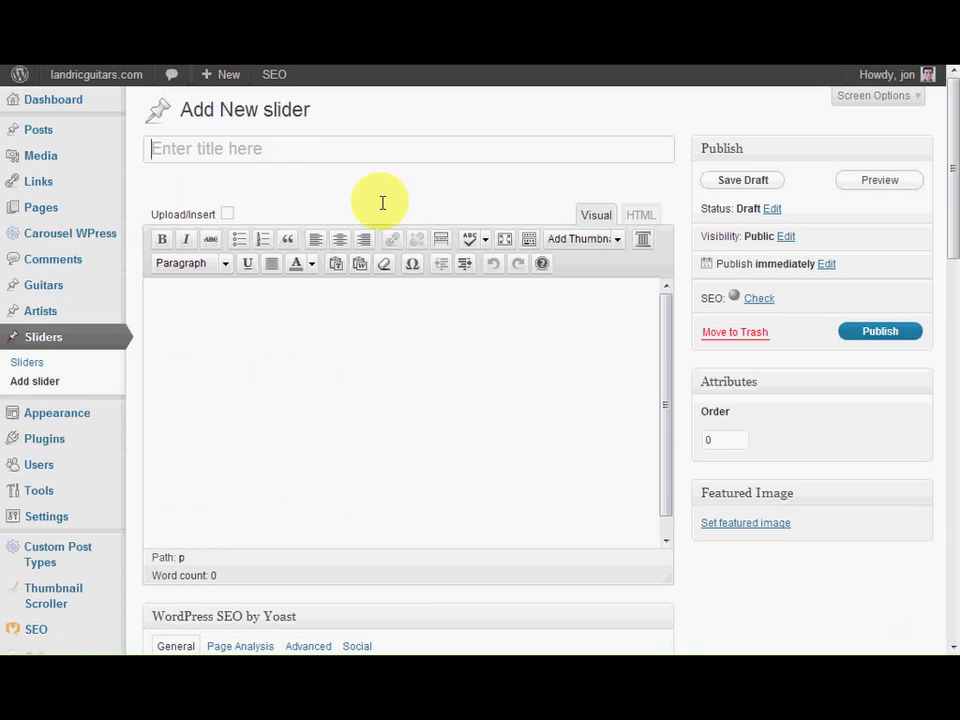
{"action": "type", "text": "dxfgfsgfbf"}
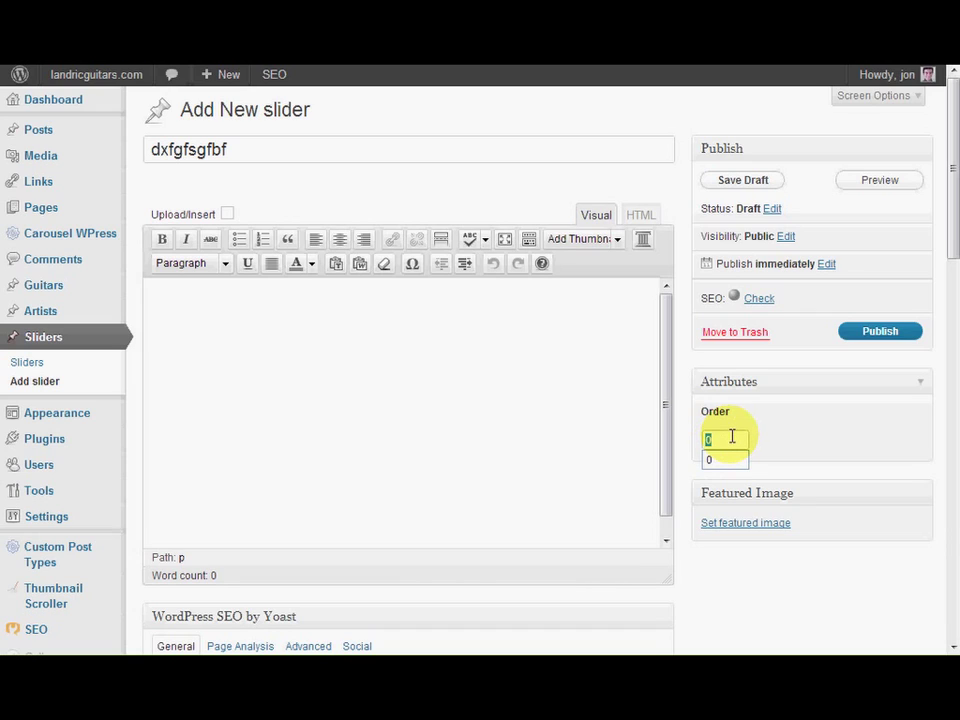
{"action": "type", "text": "6"}
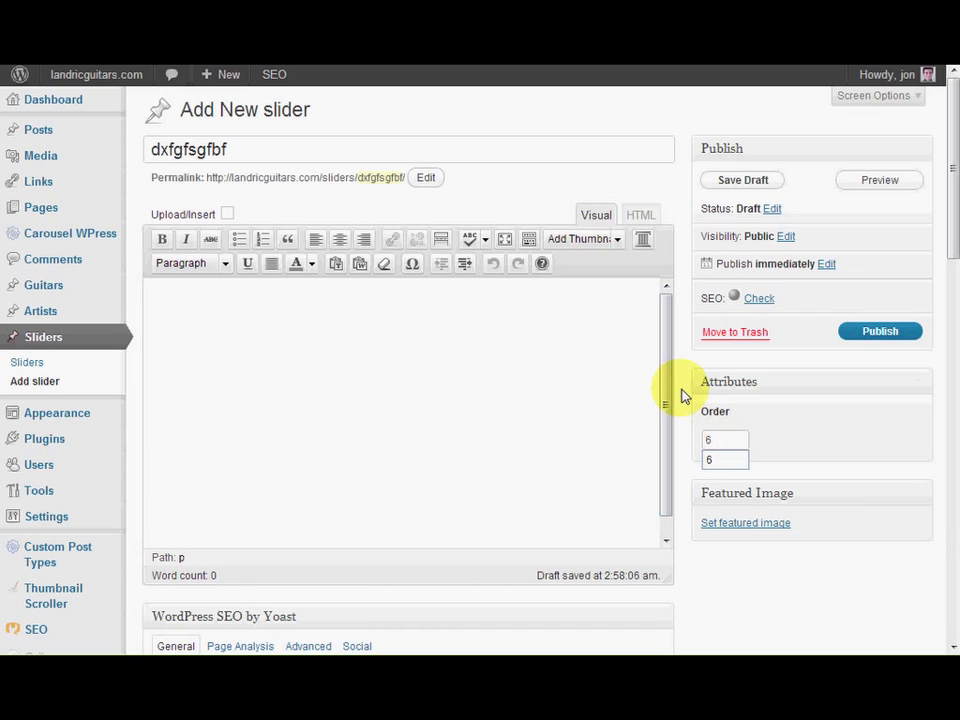
- Add a slider_thumbnail_image custom field to the new slide with the copied Hydrangeas.jpg URL as its value
{"action": "scroll", "coordinate": [690, 407], "scroll_direction": "down", "scroll_amount": 10}
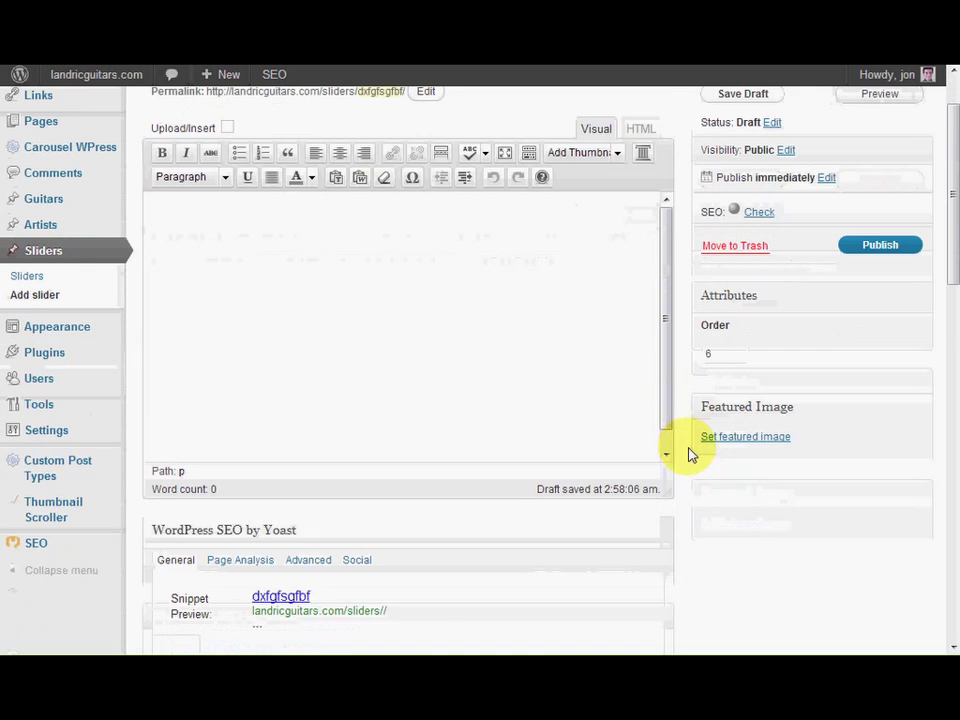
{"action": "scroll", "coordinate": [690, 452], "scroll_direction": "down", "scroll_amount": 5}
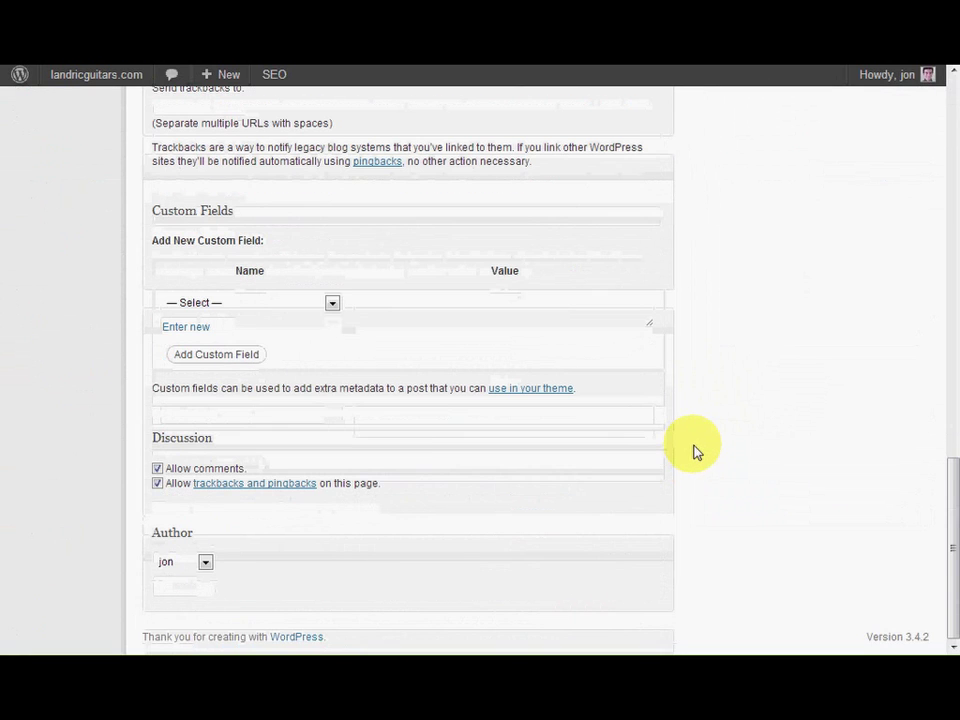
{"action": "left_click", "coordinate": [292, 303]}
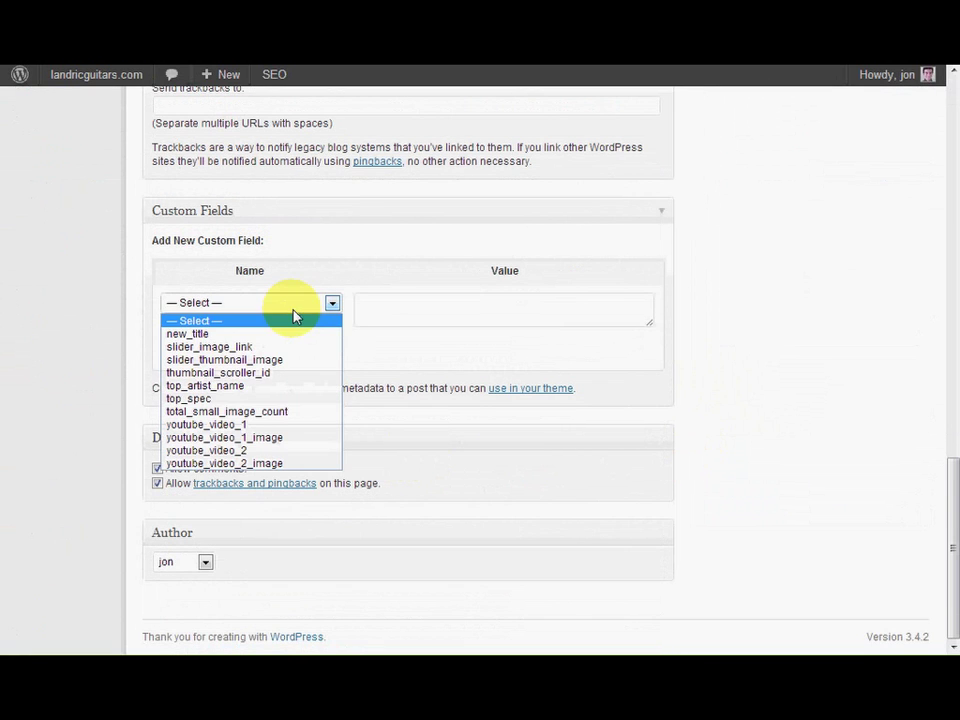
{"action": "left_click", "coordinate": [272, 359]}
{"action": "left_click", "coordinate": [434, 316]}
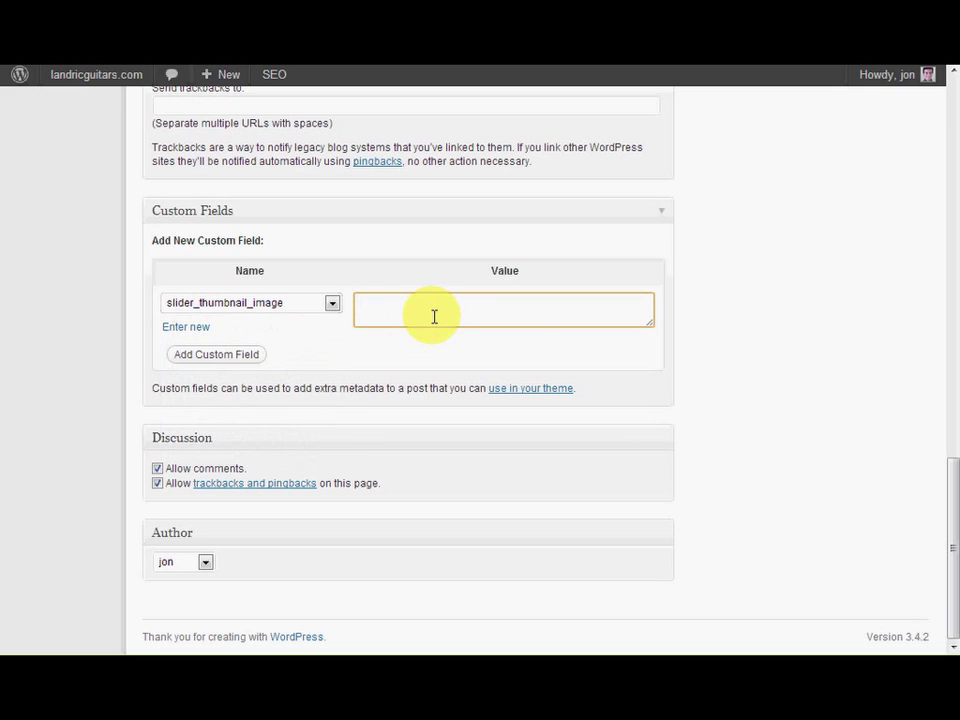
{"action": "key", "text": "ctrl+v"}
{"action": "left_click", "coordinate": [236, 356]}
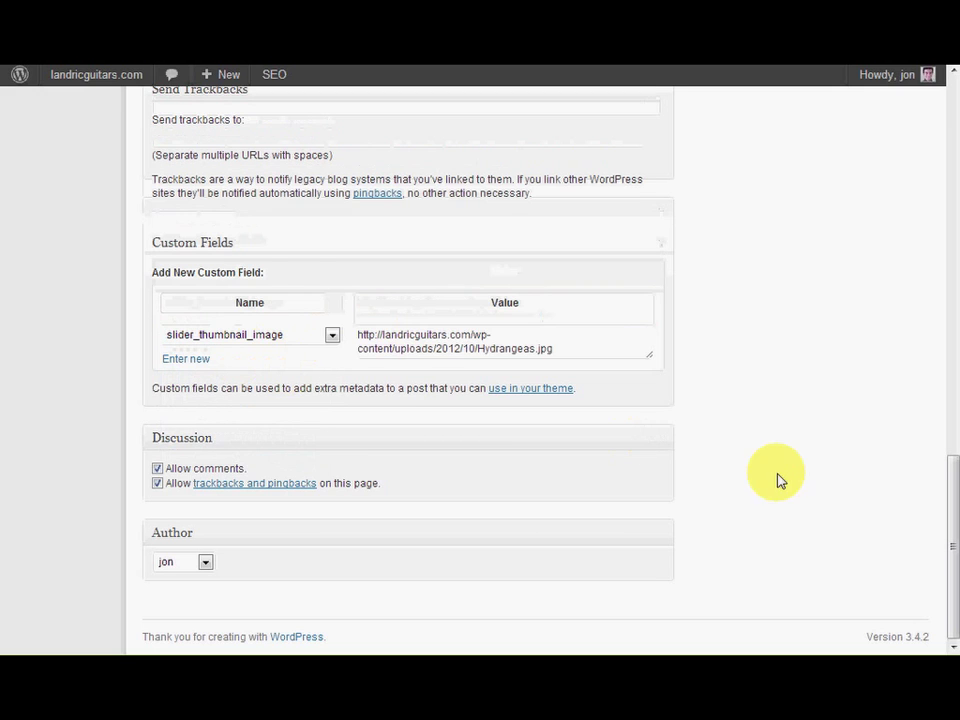
- Upload Tulips.jpg from the Sample Pictures folder and use it as the new slide's featured image
{"action": "scroll", "coordinate": [812, 500], "scroll_direction": "up", "scroll_amount": 12}
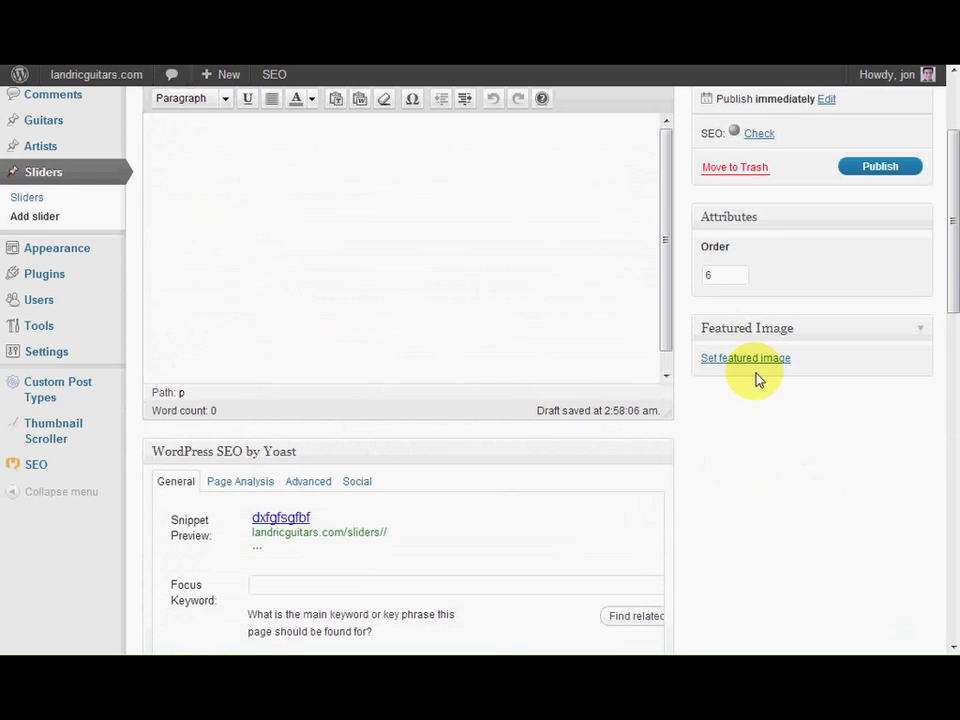
{"action": "left_click", "coordinate": [760, 359]}
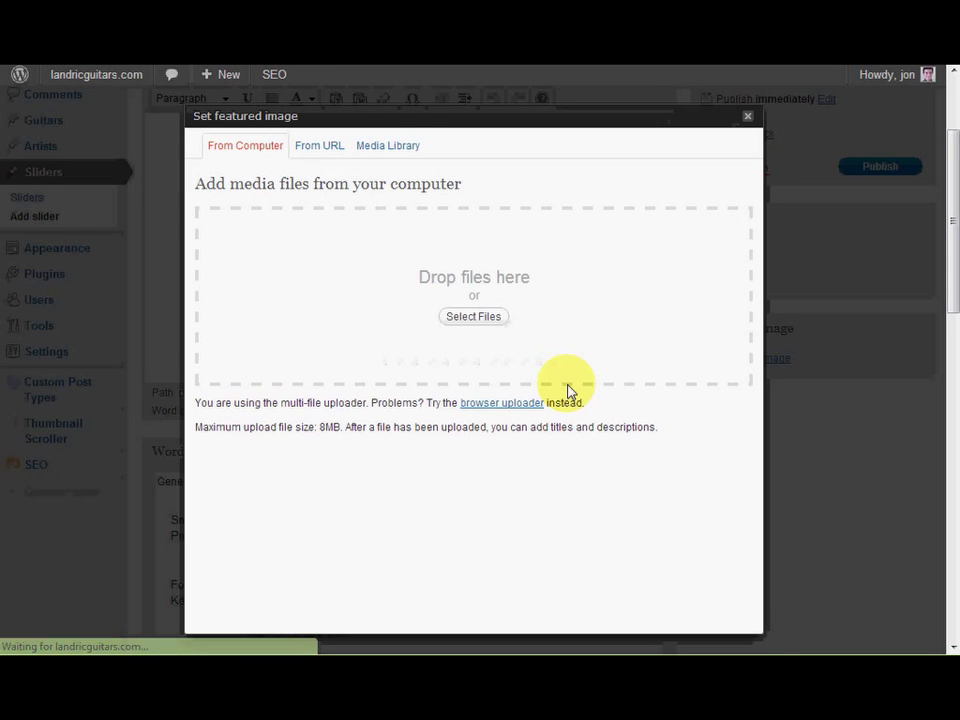
{"action": "left_click", "coordinate": [487, 319]}
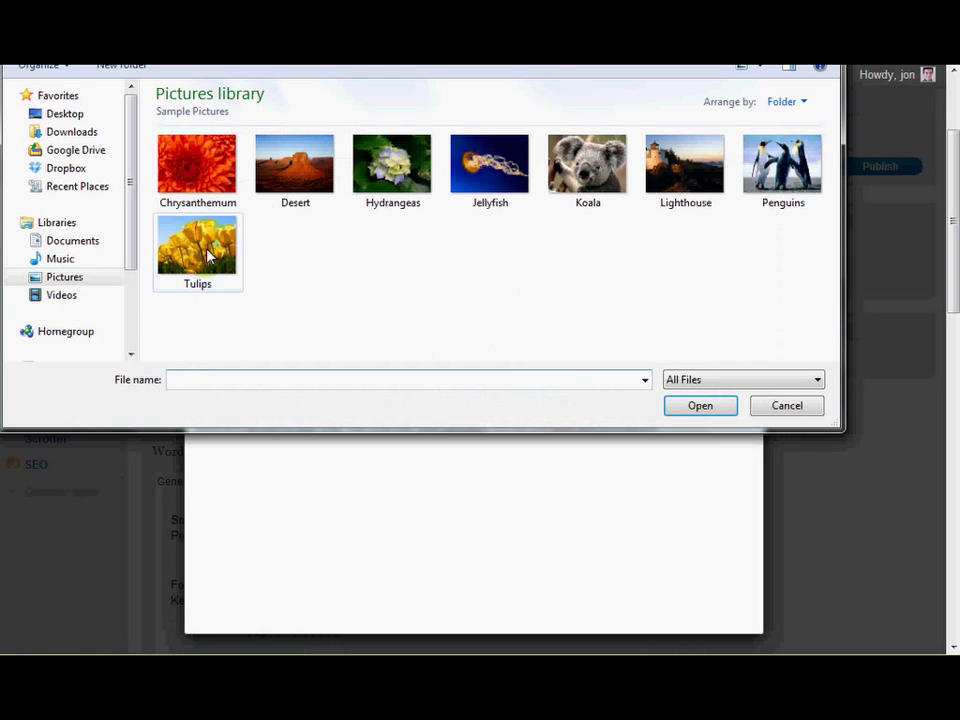
{"action": "double_click", "coordinate": [220, 258]}
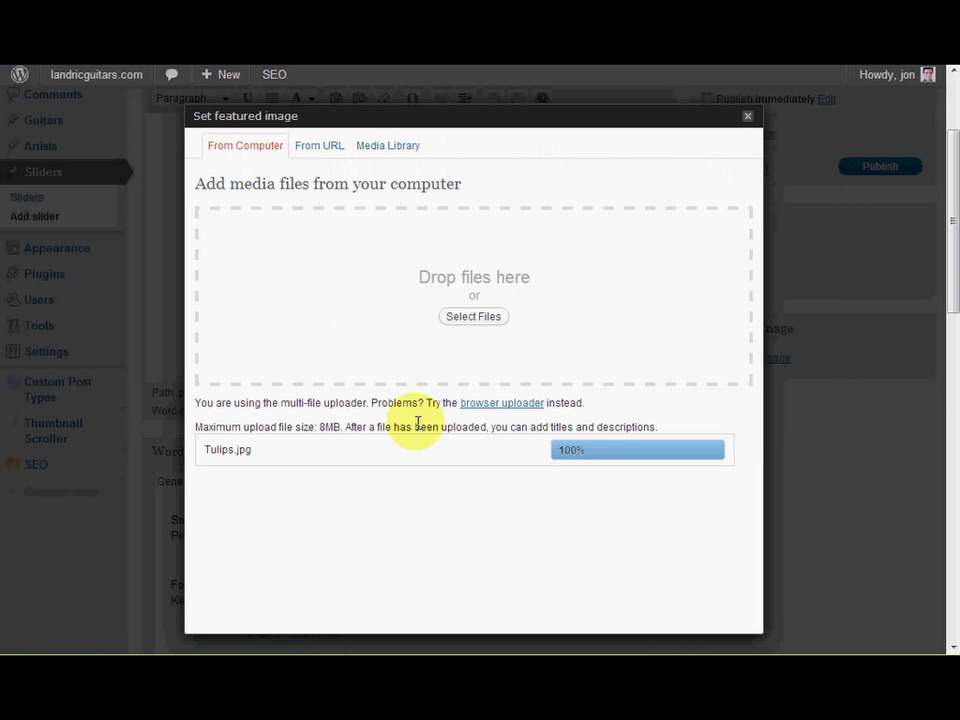
{"action": "scroll", "coordinate": [418, 422], "scroll_direction": "down", "scroll_amount": 3}
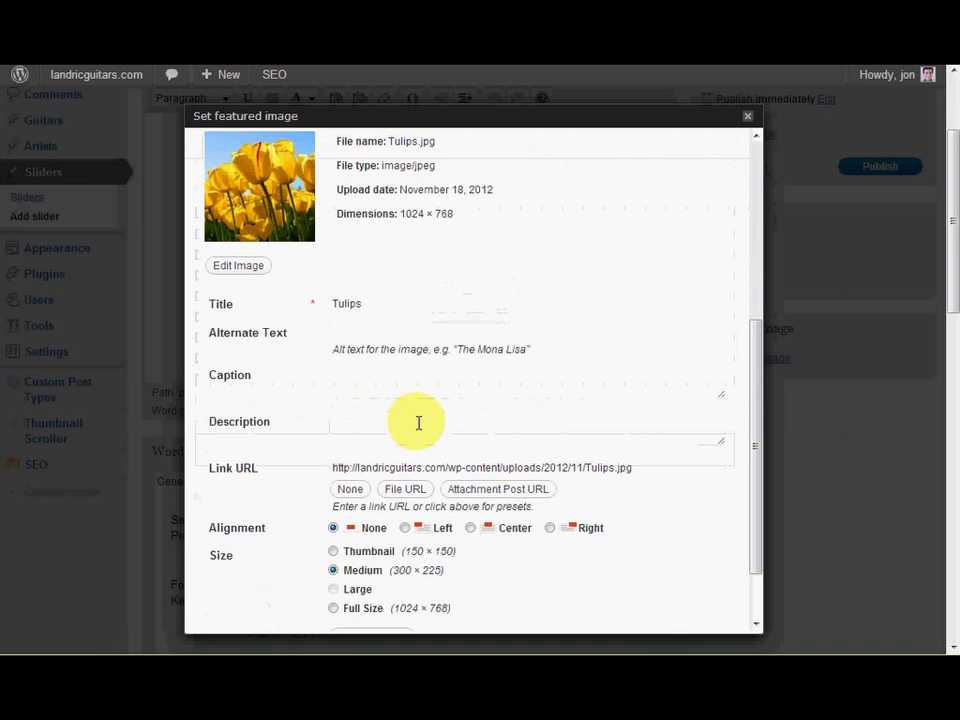
{"action": "scroll", "coordinate": [418, 422], "scroll_direction": "down", "scroll_amount": 2}
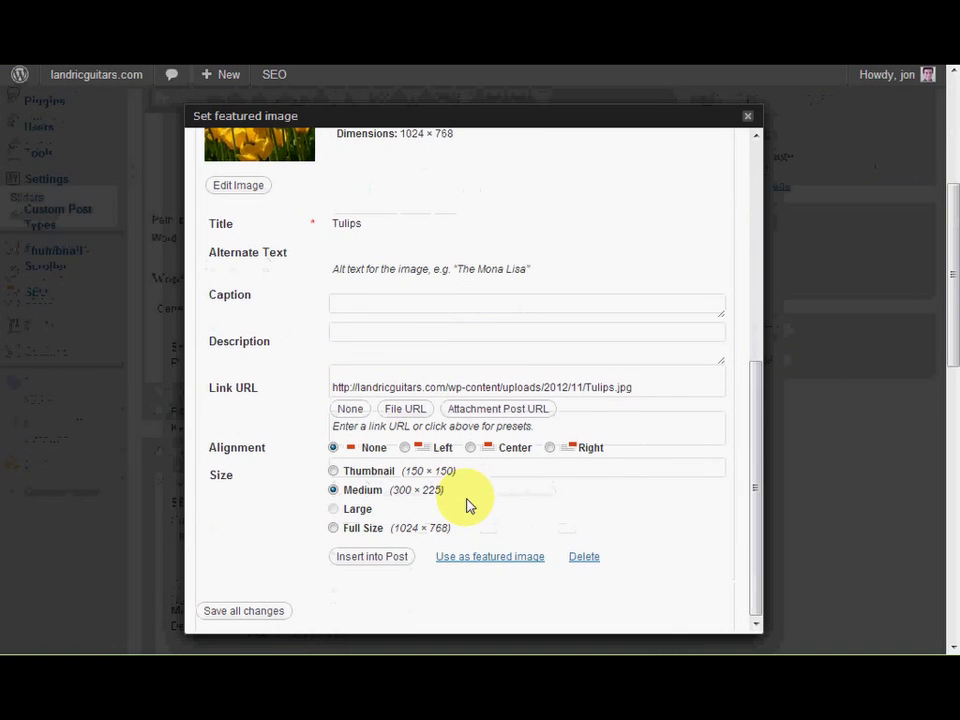
{"action": "left_click", "coordinate": [490, 558]}
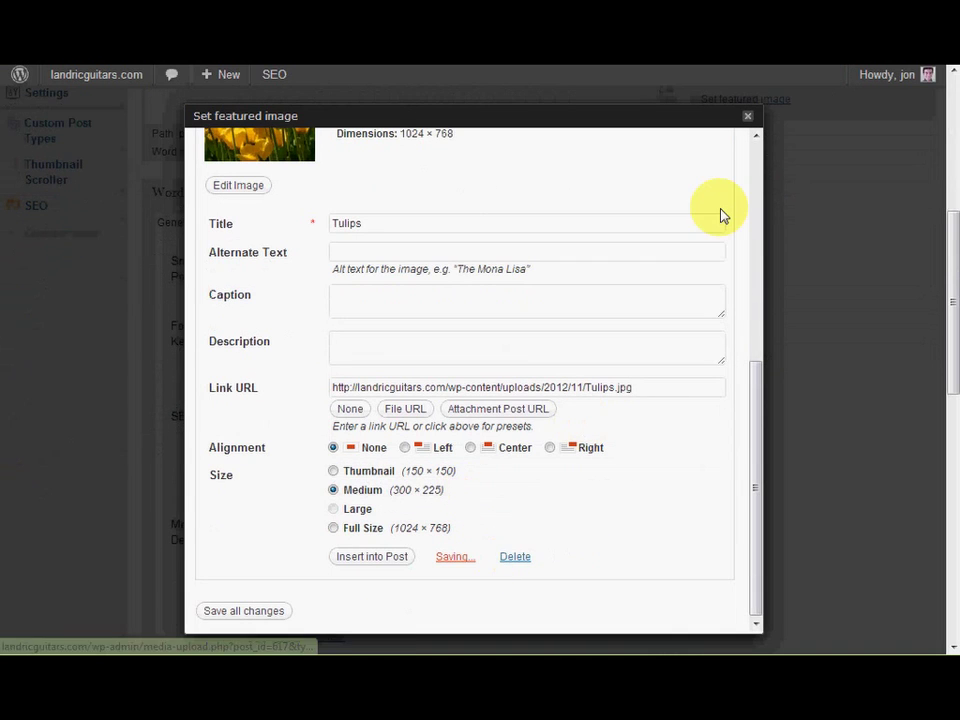
{"action": "left_click", "coordinate": [747, 118]}
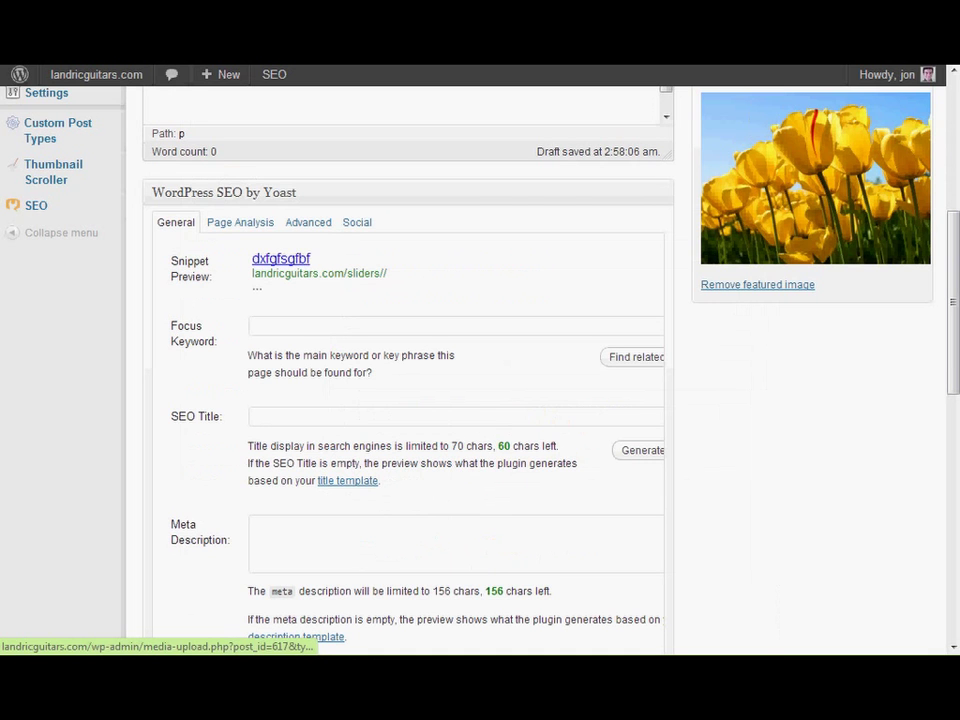
- Copy the link address of The Company page from the Landric Guitars homepage navigation
{"action": "scroll", "coordinate": [640, 450], "scroll_direction": "down", "scroll_amount": 3}
{"action": "scroll", "coordinate": [660, 456], "scroll_direction": "down", "scroll_amount": 5}
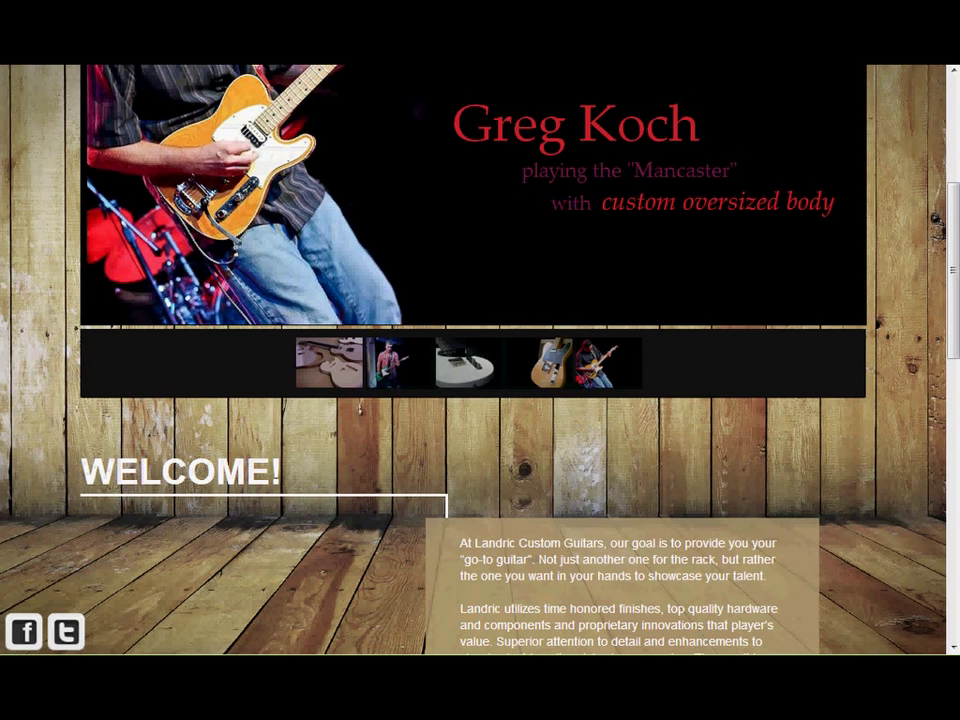
{"action": "scroll", "coordinate": [649, 476], "scroll_direction": "up", "scroll_amount": 3}
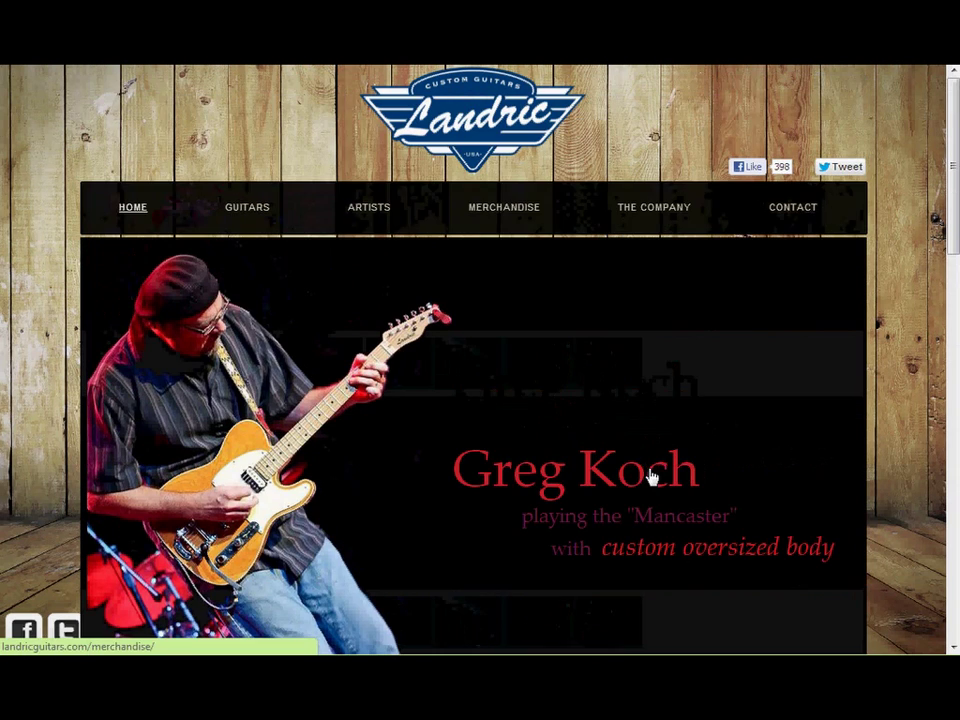
{"action": "right_click", "coordinate": [652, 212]}
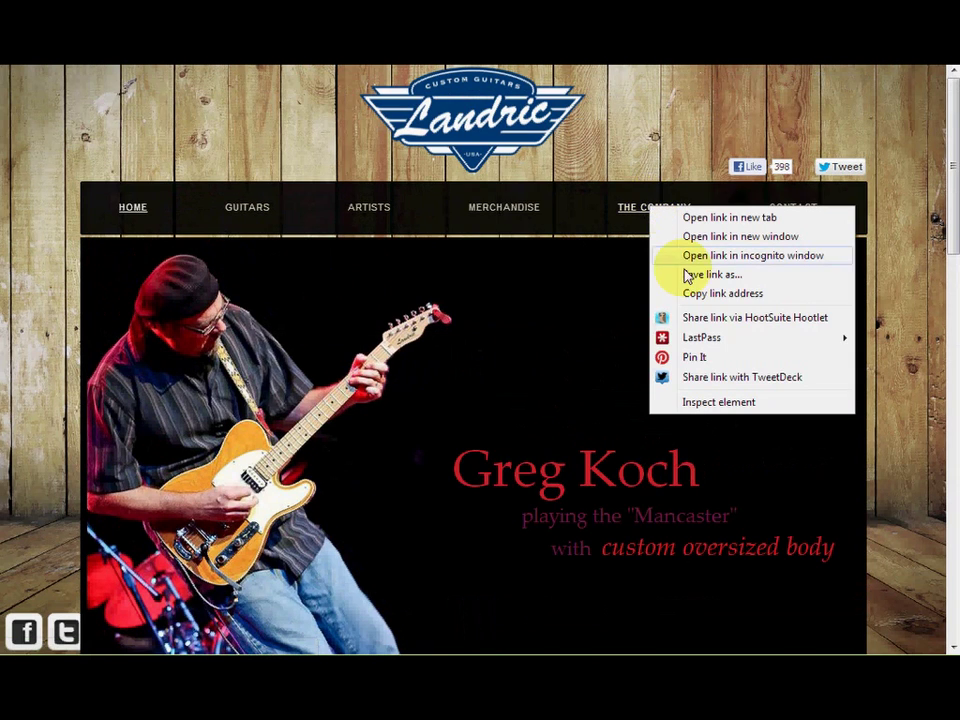
{"action": "left_click", "coordinate": [724, 294]}
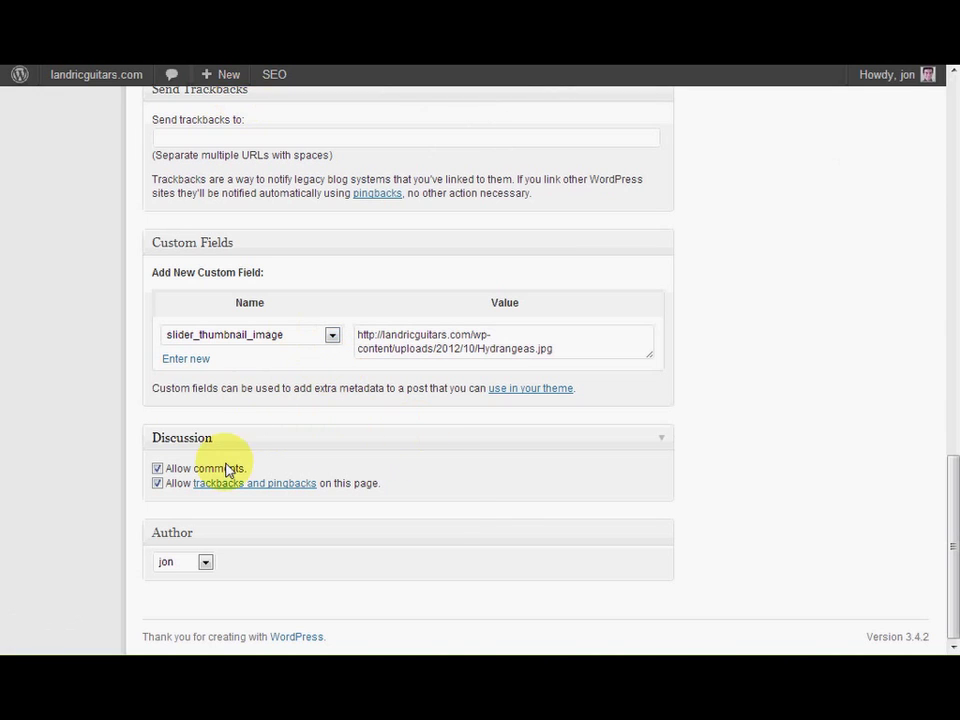
{"action": "scroll", "coordinate": [446, 388], "scroll_direction": "up", "scroll_amount": 3}
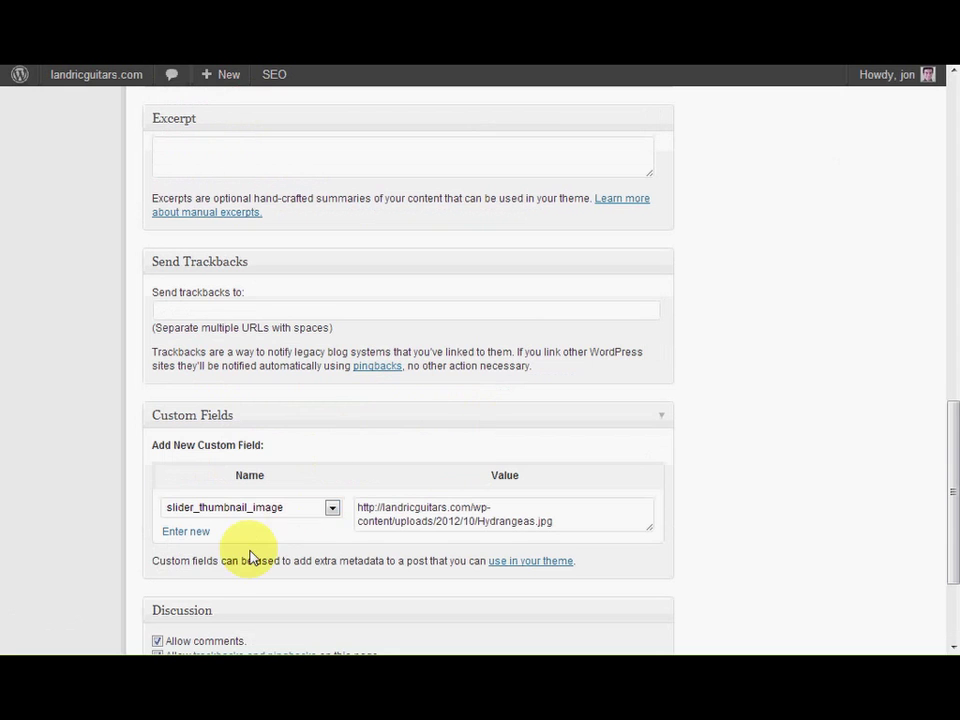
{"action": "left_click", "coordinate": [199, 540]}
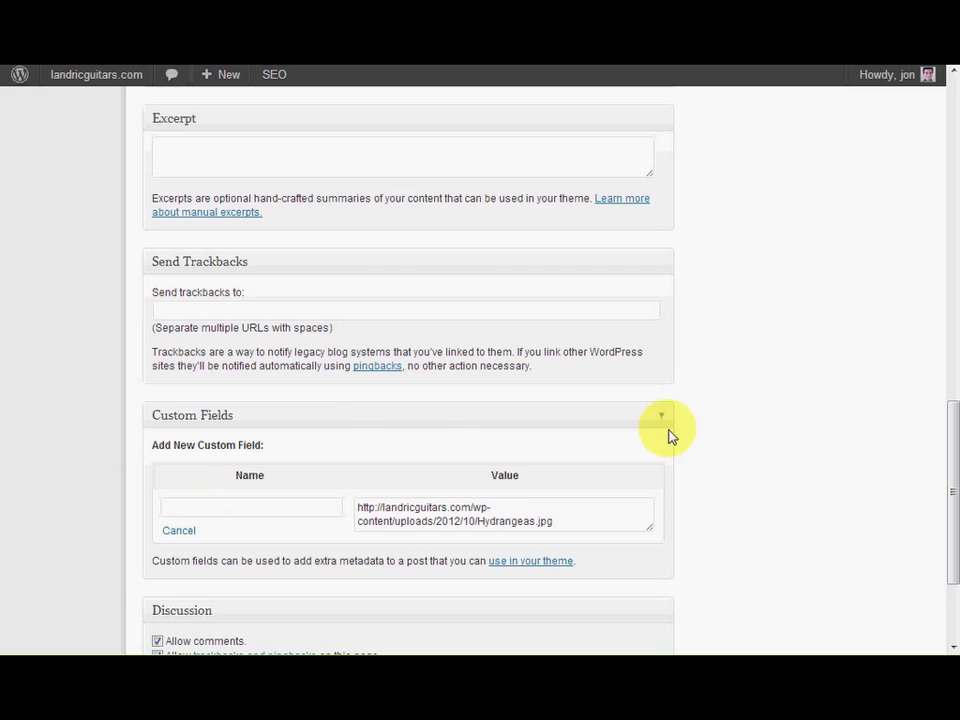
{"action": "scroll", "coordinate": [700, 430], "scroll_direction": "down", "scroll_amount": 3}
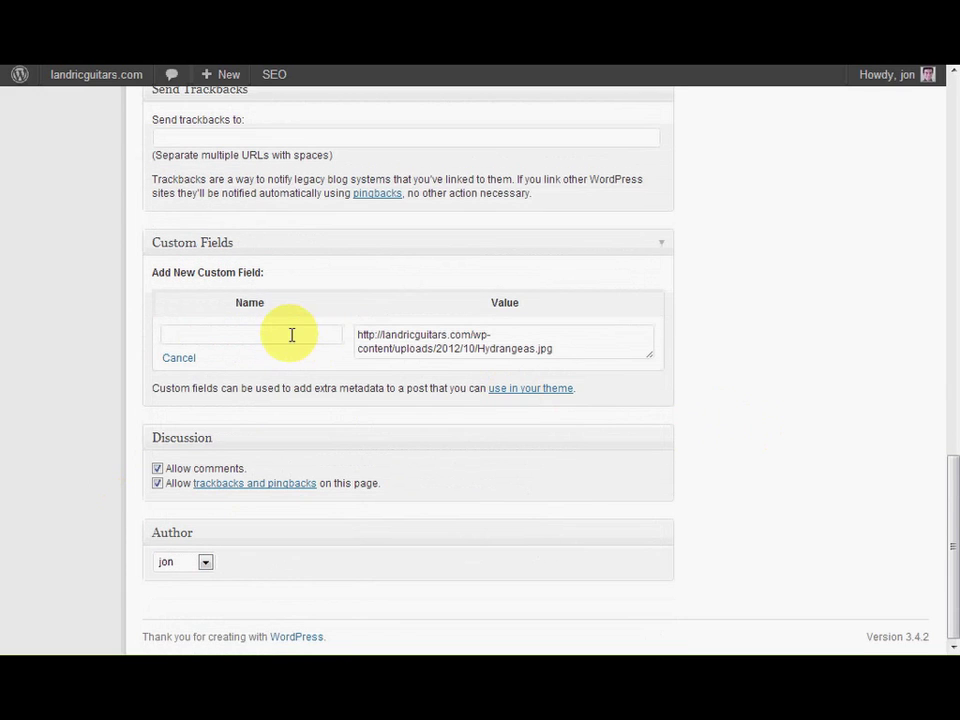
{"action": "left_click", "coordinate": [181, 360]}
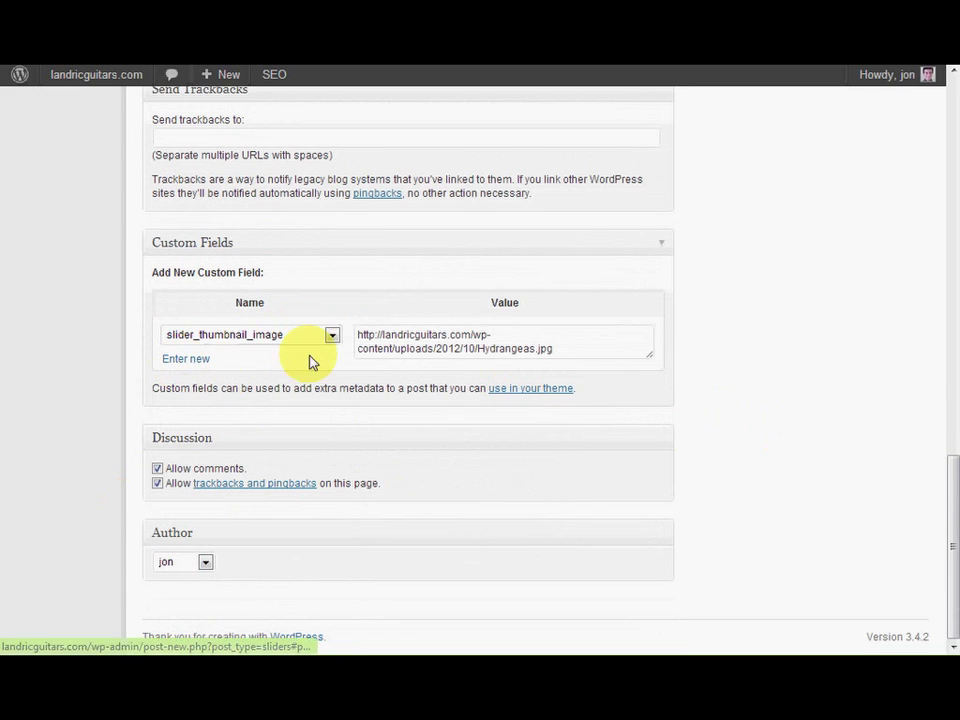
{"action": "left_click", "coordinate": [553, 349]}
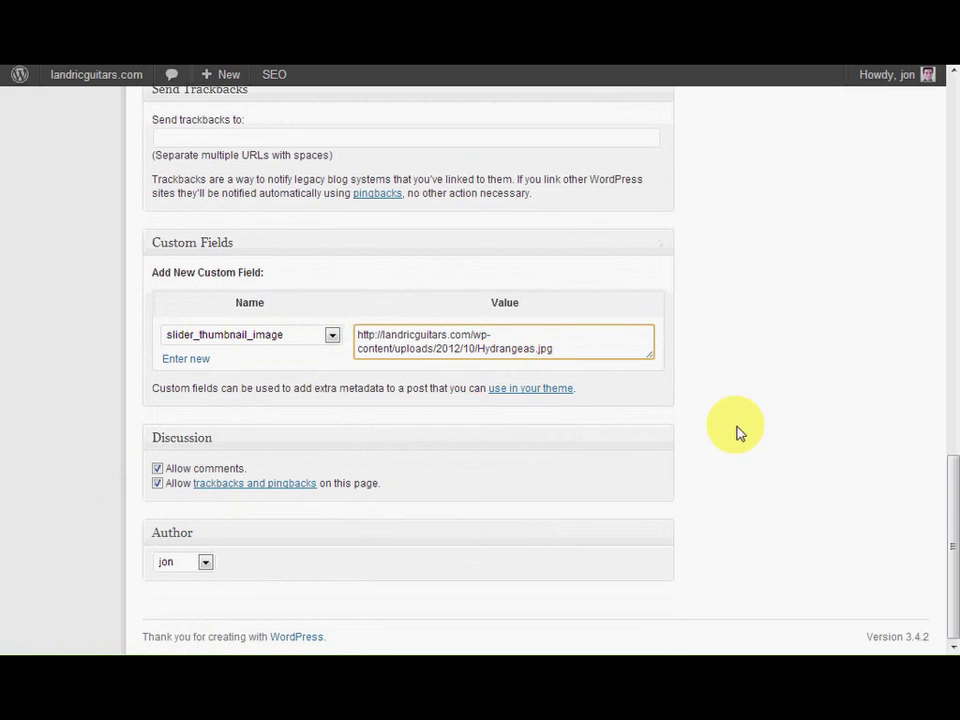
{"action": "scroll", "coordinate": [740, 434], "scroll_direction": "up", "scroll_amount": 2}
{"action": "scroll", "coordinate": [743, 436], "scroll_direction": "down", "scroll_amount": 2}
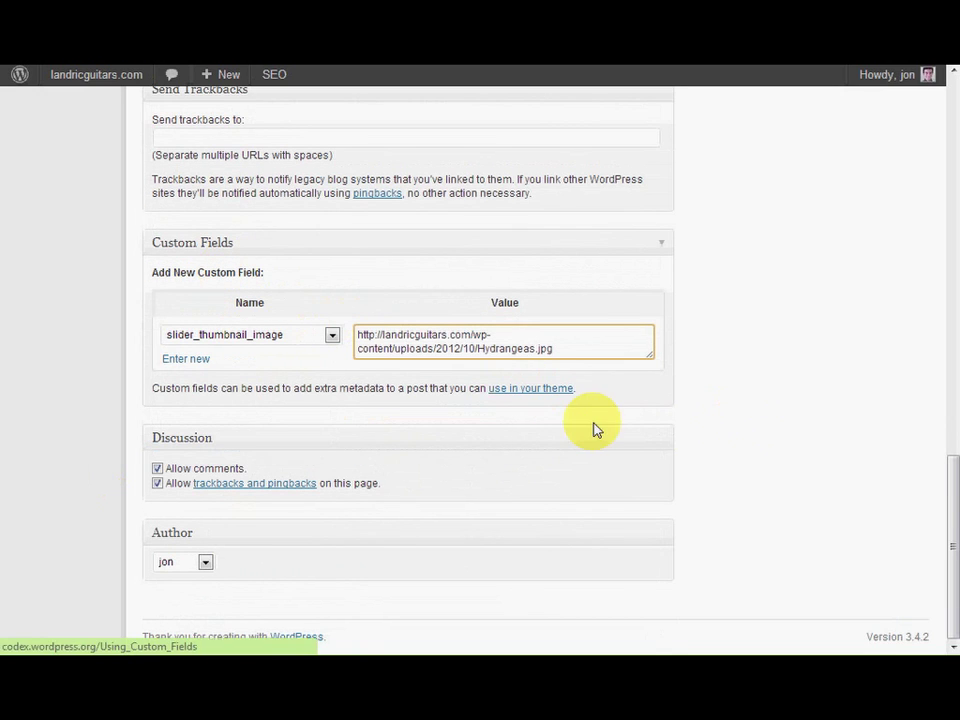
{"action": "scroll", "coordinate": [754, 418], "scroll_direction": "up", "scroll_amount": 4}
{"action": "scroll", "coordinate": [754, 420], "scroll_direction": "down", "scroll_amount": 4}
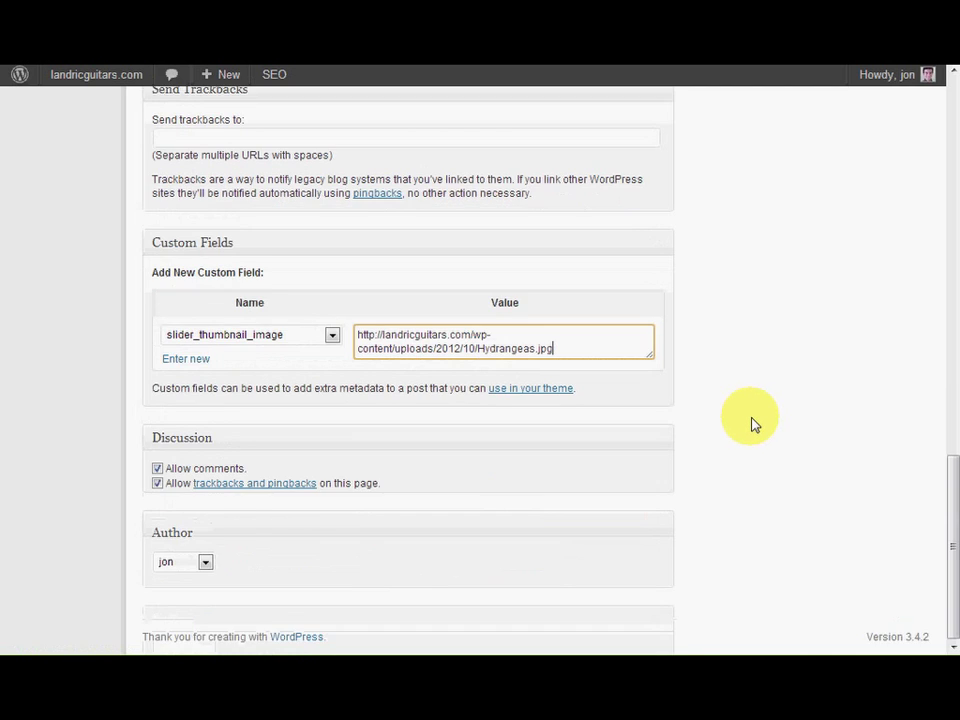
- Publish the new "dxfgfsgfbf" slider entry
{"action": "scroll", "coordinate": [752, 422], "scroll_direction": "up", "scroll_amount": 4}
{"action": "scroll", "coordinate": [752, 422], "scroll_direction": "up", "scroll_amount": 15}
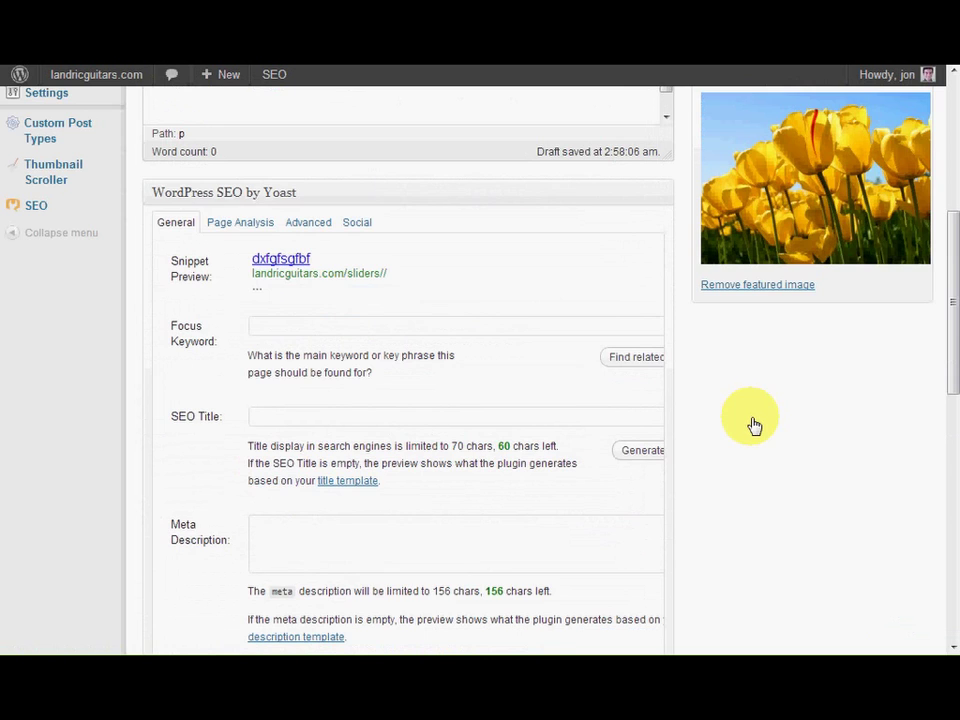
{"action": "left_click", "coordinate": [847, 262]}
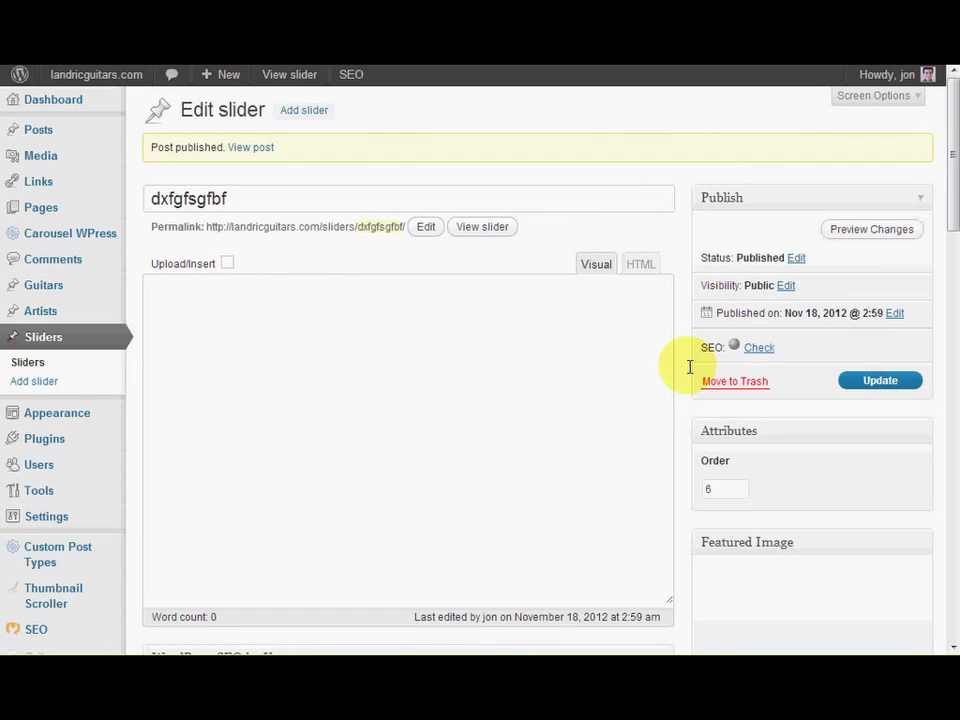
{"action": "scroll", "coordinate": [686, 366], "scroll_direction": "down", "scroll_amount": 10}
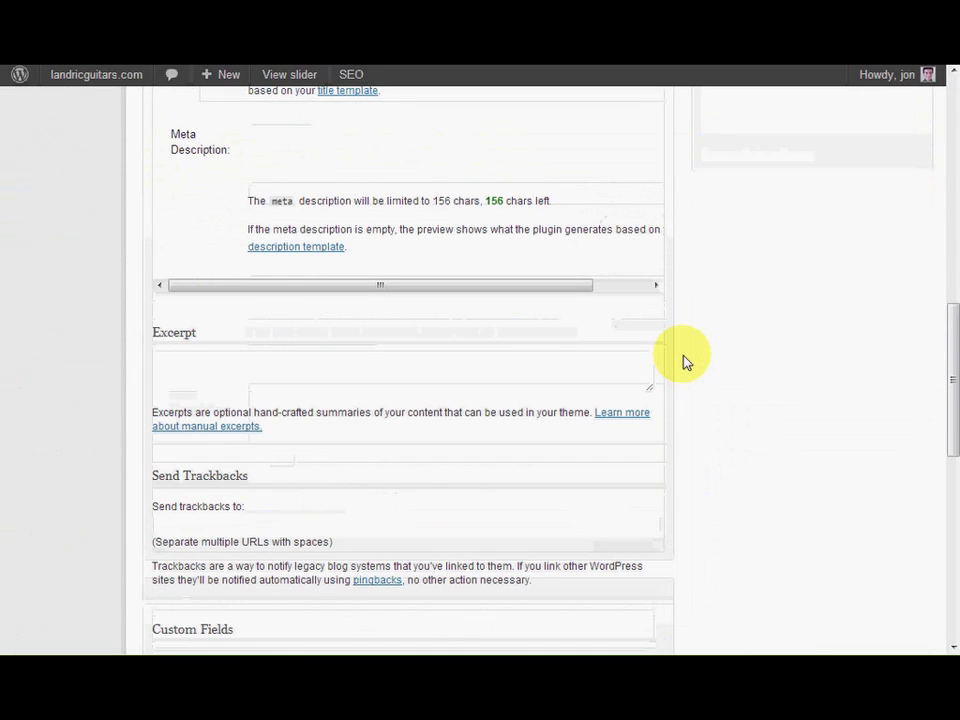
{"action": "scroll", "coordinate": [716, 375], "scroll_direction": "down", "scroll_amount": 5}
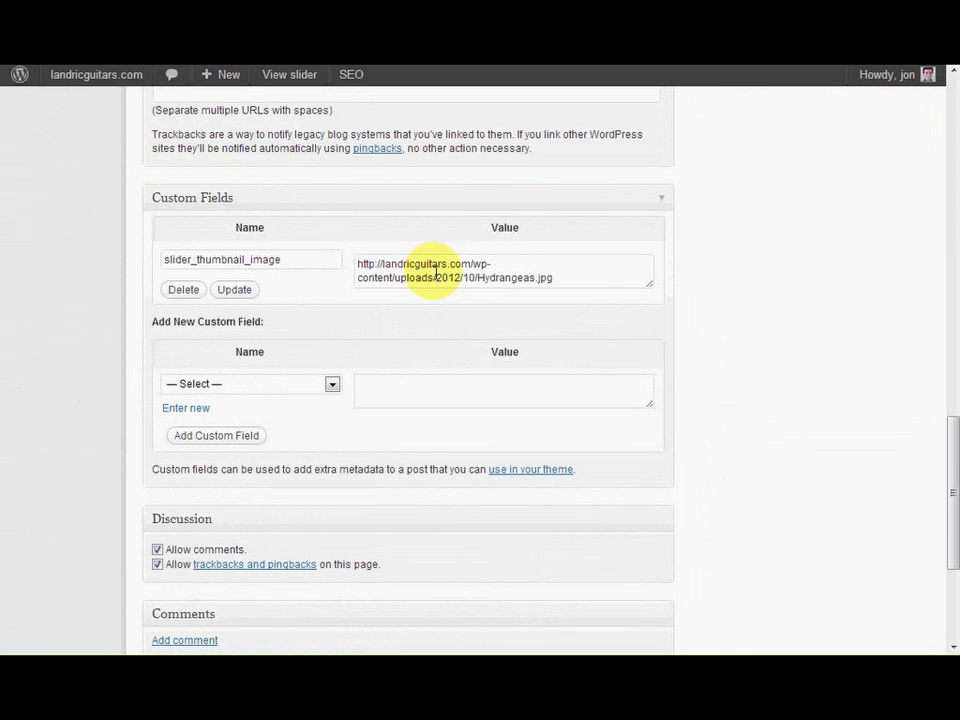
{"action": "left_click", "coordinate": [310, 387]}
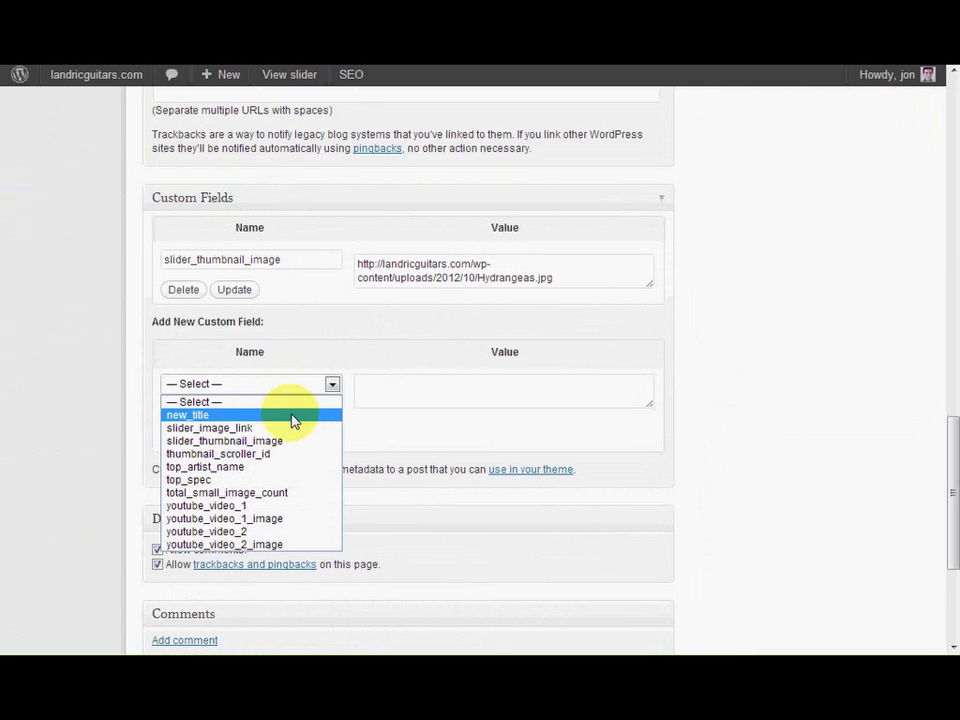
{"action": "left_click", "coordinate": [284, 429]}
{"action": "left_click", "coordinate": [428, 391]}
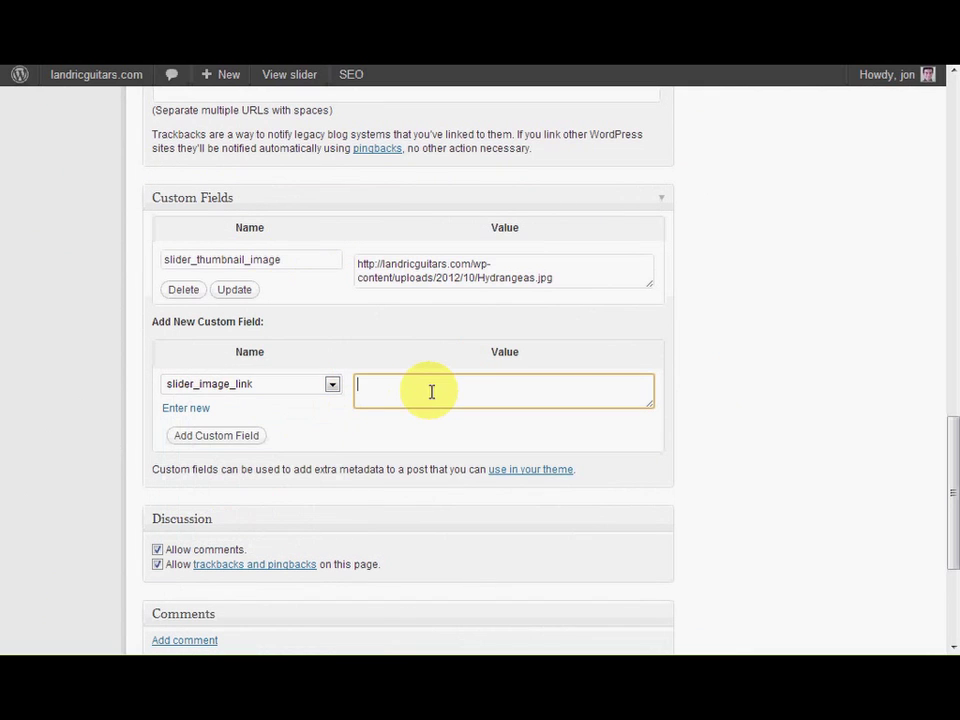
{"action": "key", "text": "ctrl+v"}
{"action": "left_click", "coordinate": [245, 437]}
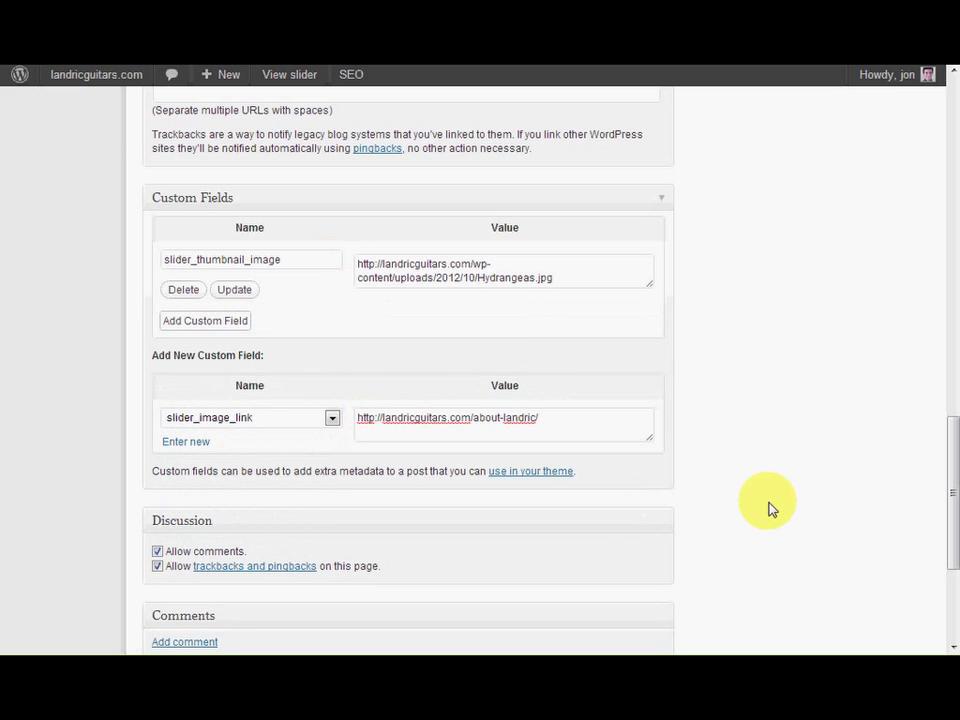
- Update the published slide to save its changes
{"action": "scroll", "coordinate": [771, 508], "scroll_direction": "up", "scroll_amount": 1}
{"action": "scroll", "coordinate": [766, 510], "scroll_direction": "up", "scroll_amount": 15}
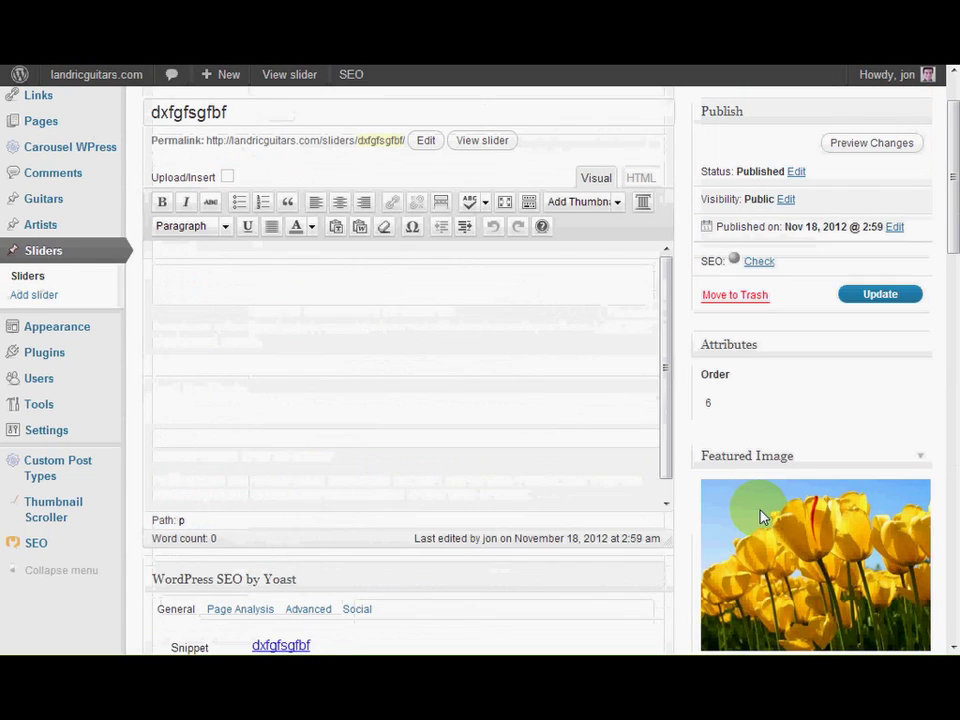
{"action": "left_click", "coordinate": [872, 297]}
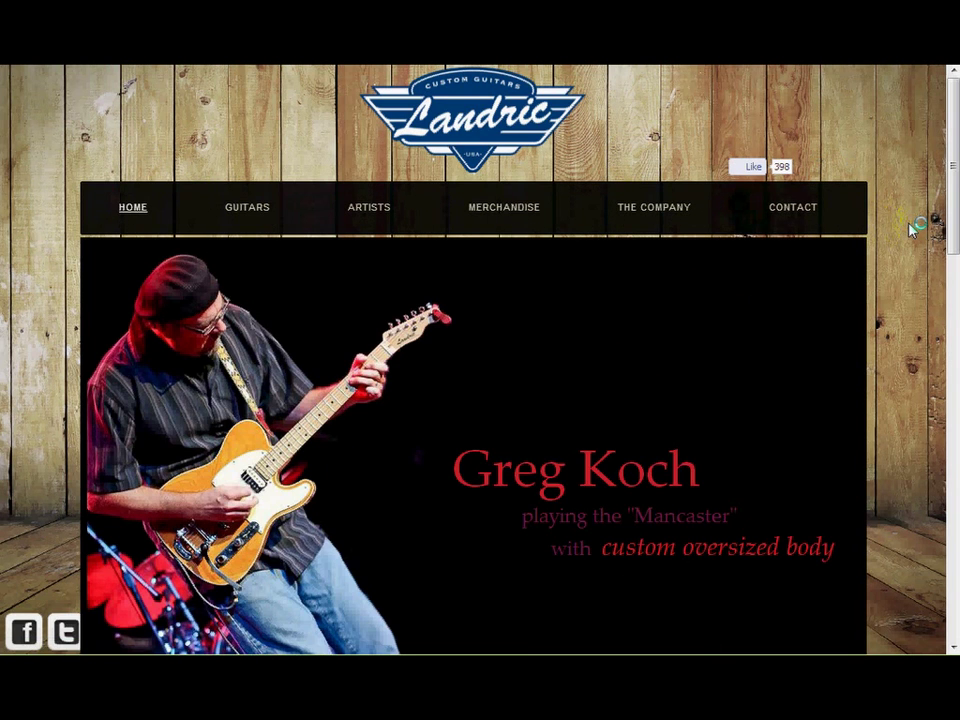
- Check the tulips slide on the homepage through its hydrangea thumbnail and follow the slide's link to The Company page
{"action": "scroll", "coordinate": [912, 228], "scroll_direction": "down", "scroll_amount": 3}
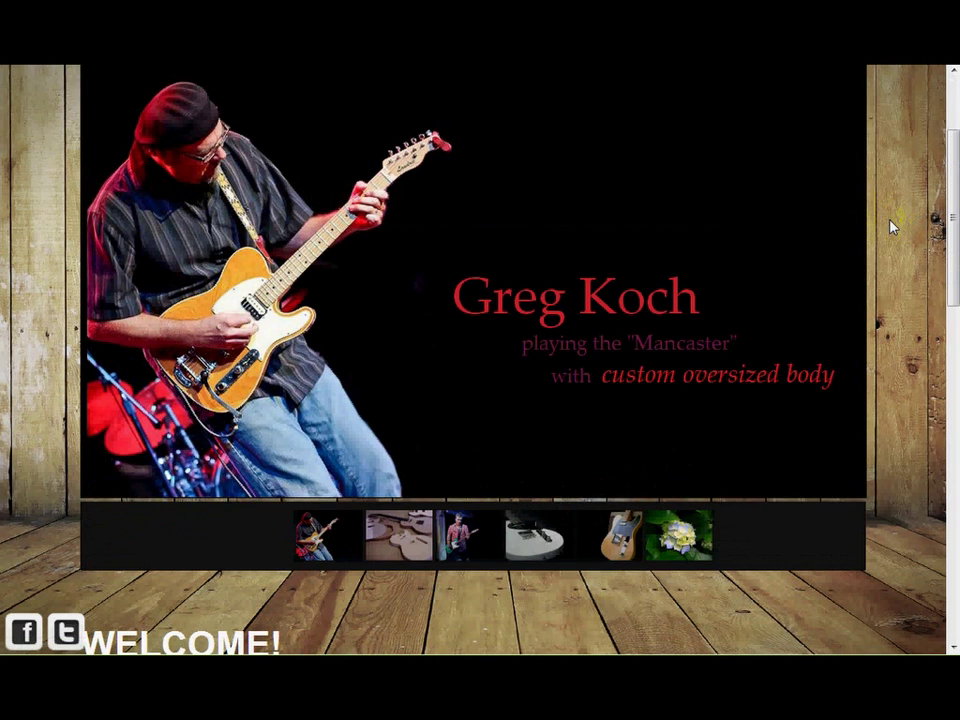
{"action": "left_click", "coordinate": [686, 543]}
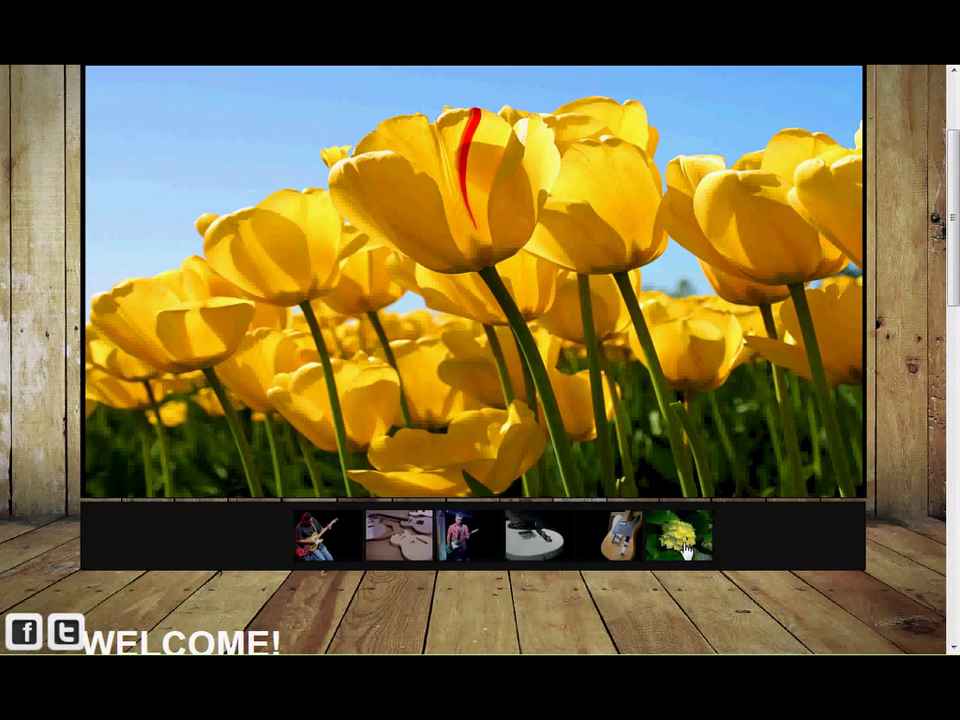
{"action": "scroll", "coordinate": [502, 368], "scroll_direction": "up", "scroll_amount": 2}
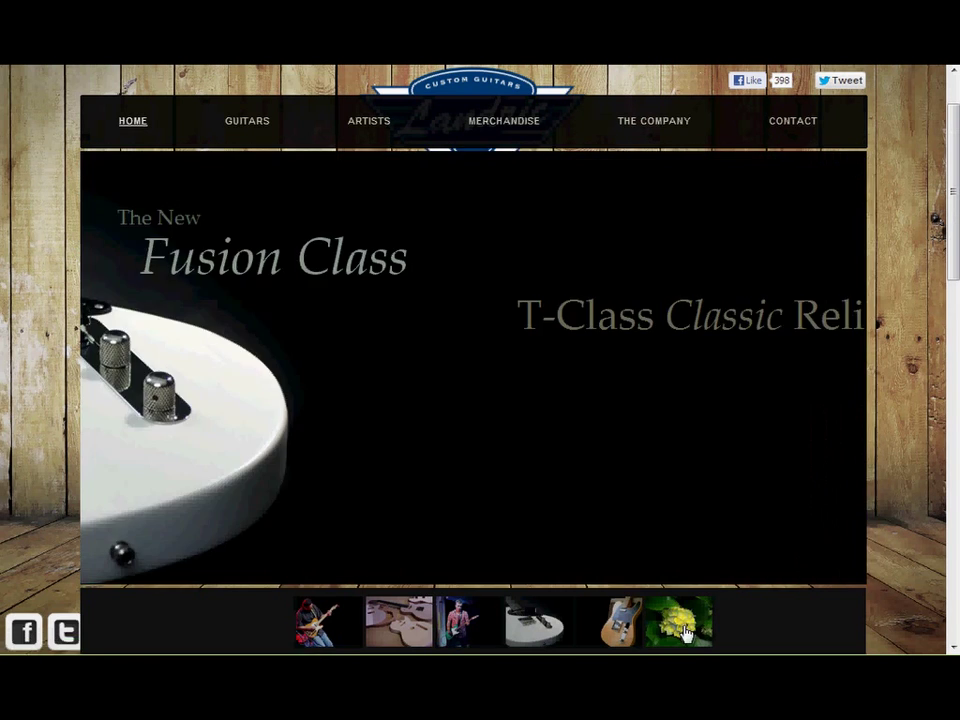
{"action": "left_click", "coordinate": [687, 632]}
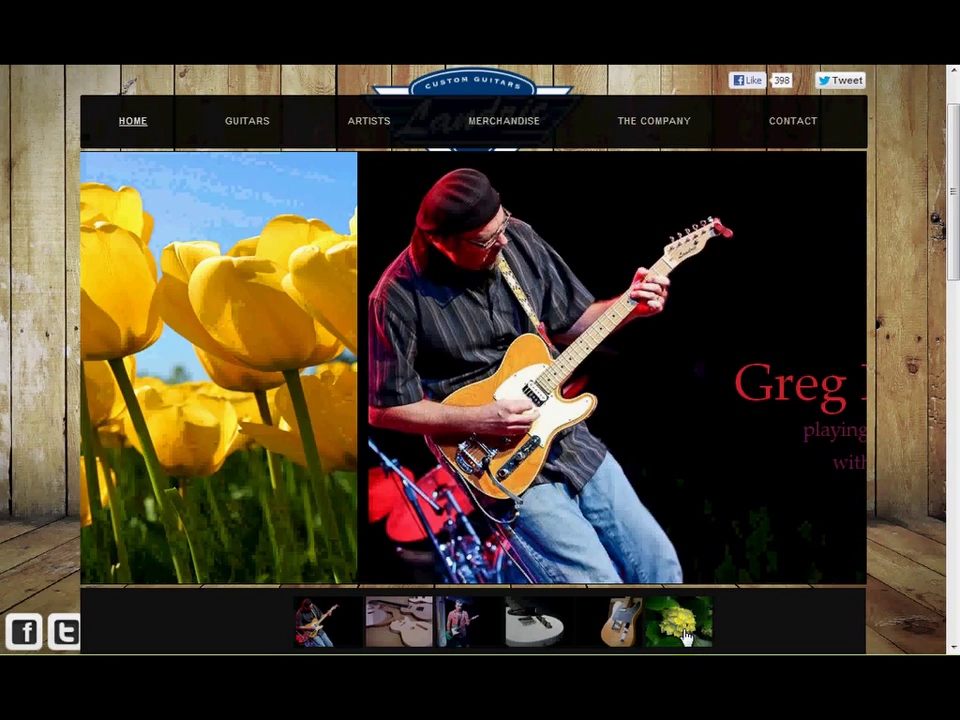
{"action": "left_click", "coordinate": [686, 636]}
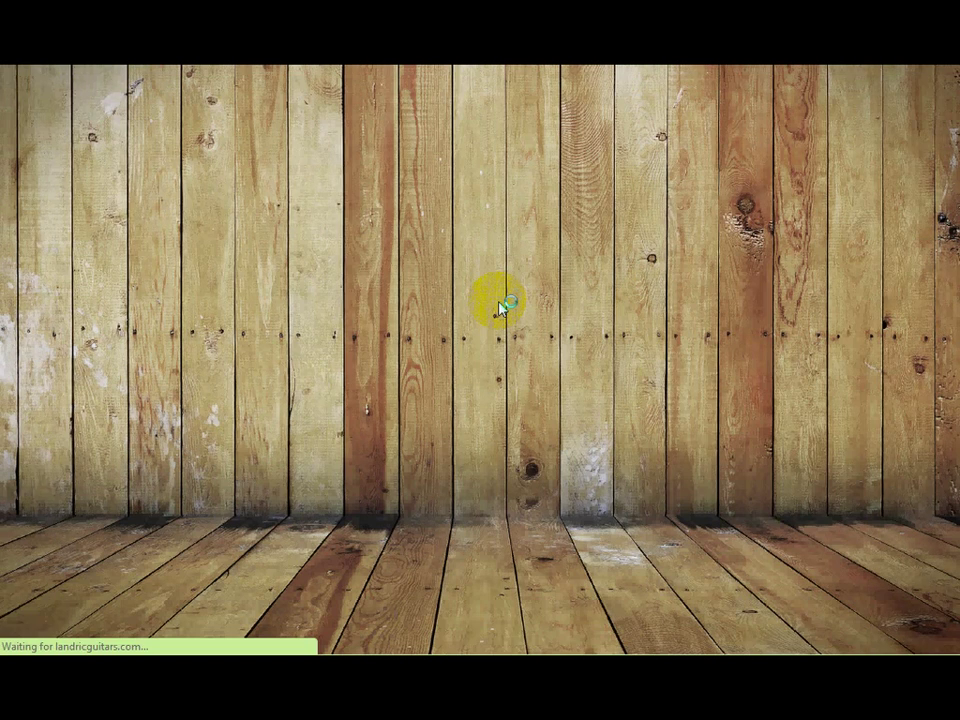
{"action": "scroll", "coordinate": [586, 333], "scroll_direction": "down", "scroll_amount": 2}
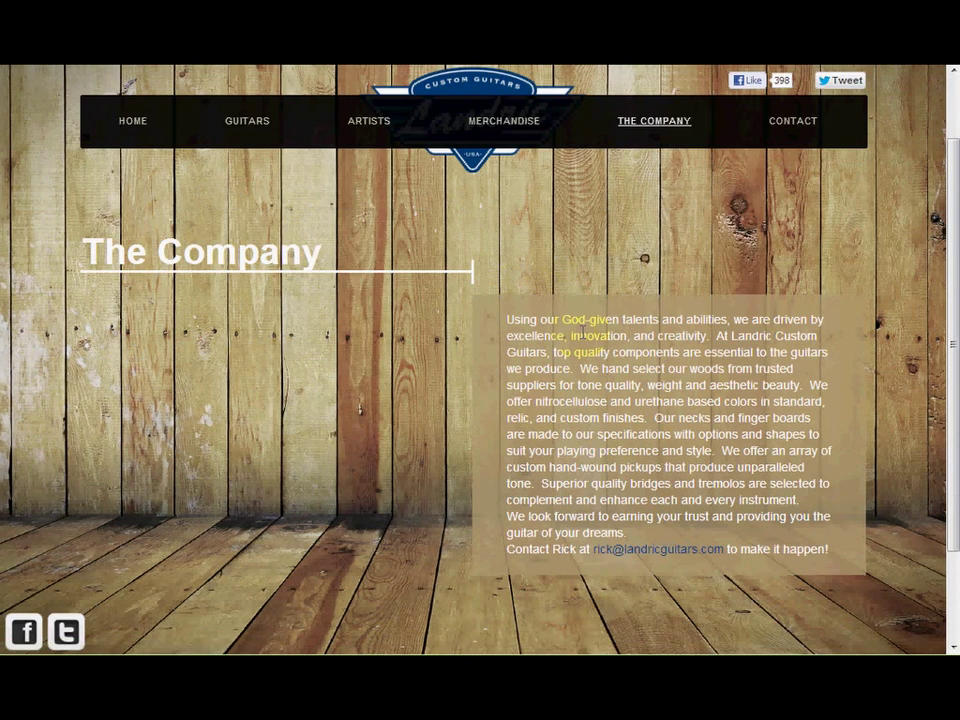